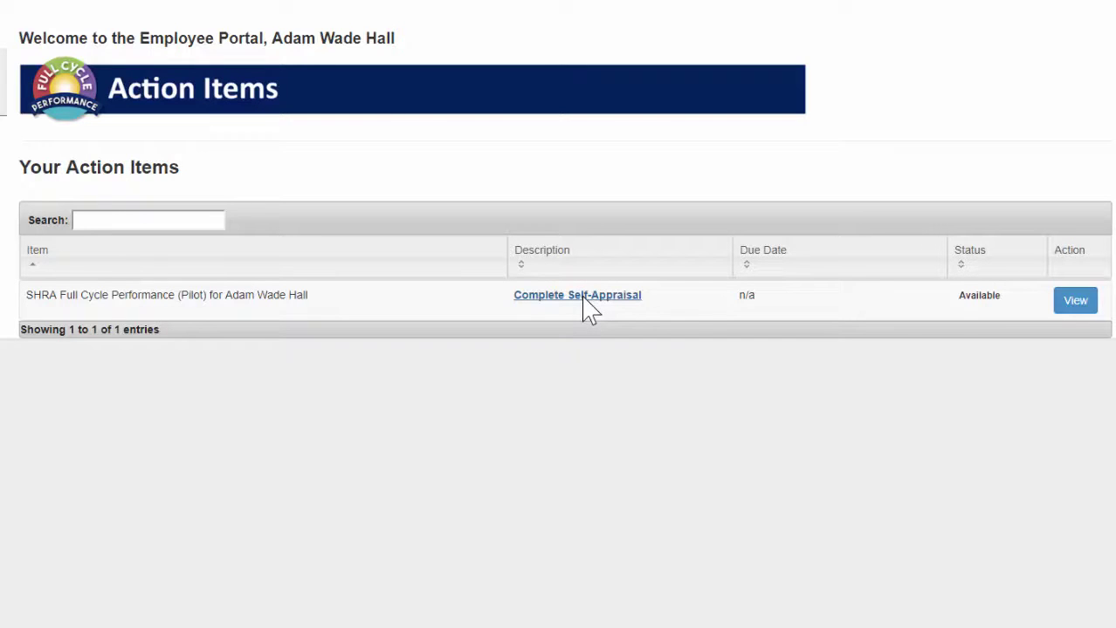
Step: Open the self-appraisal at its Getting Started introduction, with review status Open
click(583, 297)
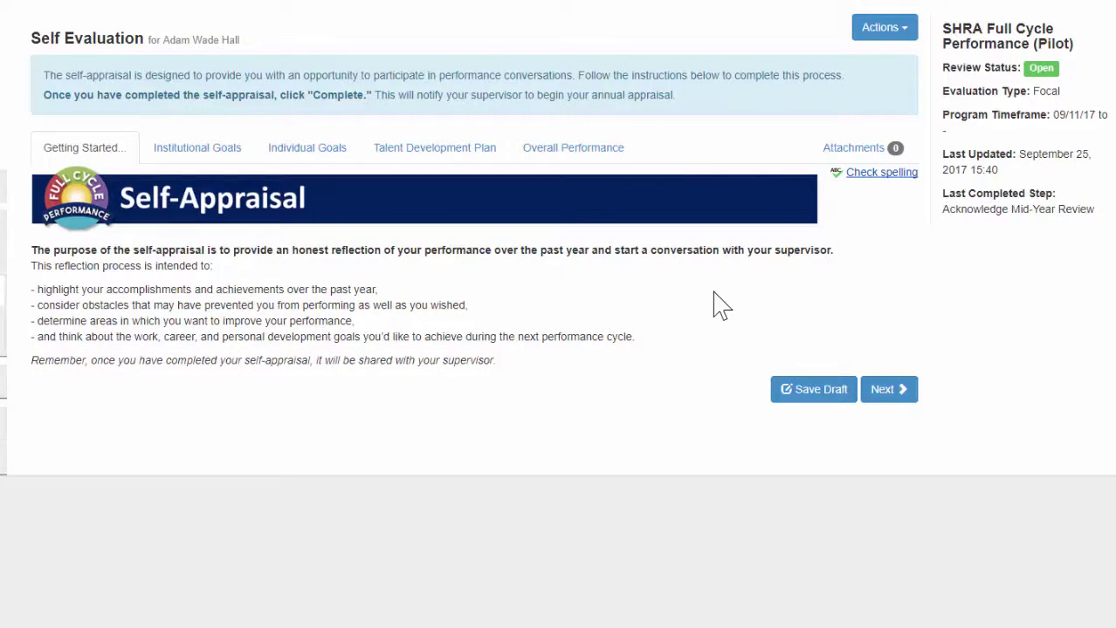
Step: Save and move to Institutional Goals, then rate the EXPERTISE goal Meeting Expectations
click(885, 391)
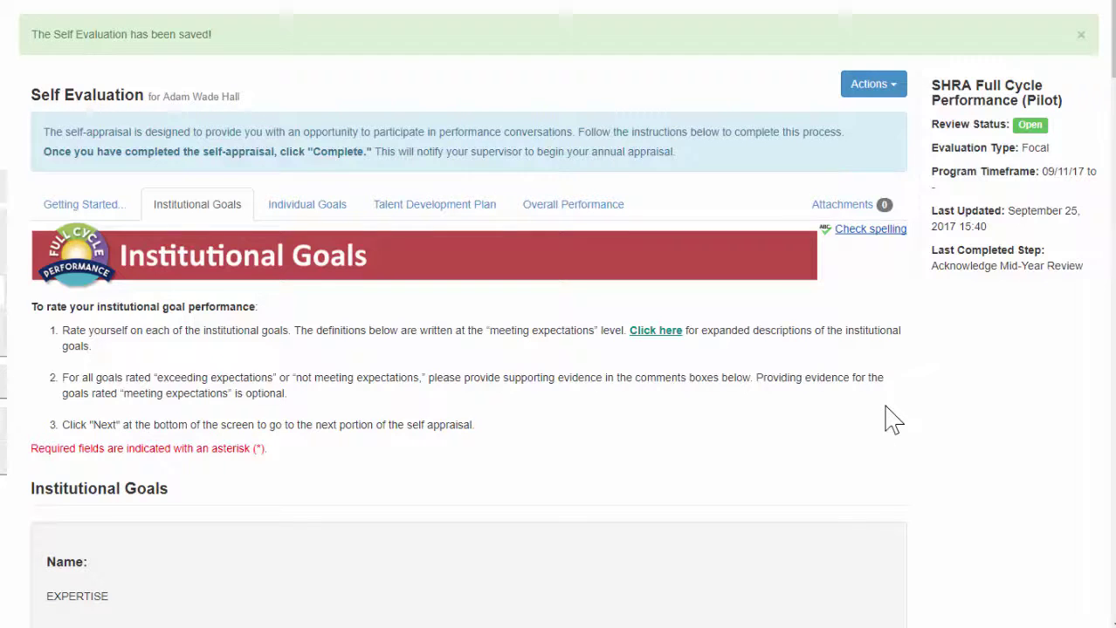
scroll(890, 419, down, 5)
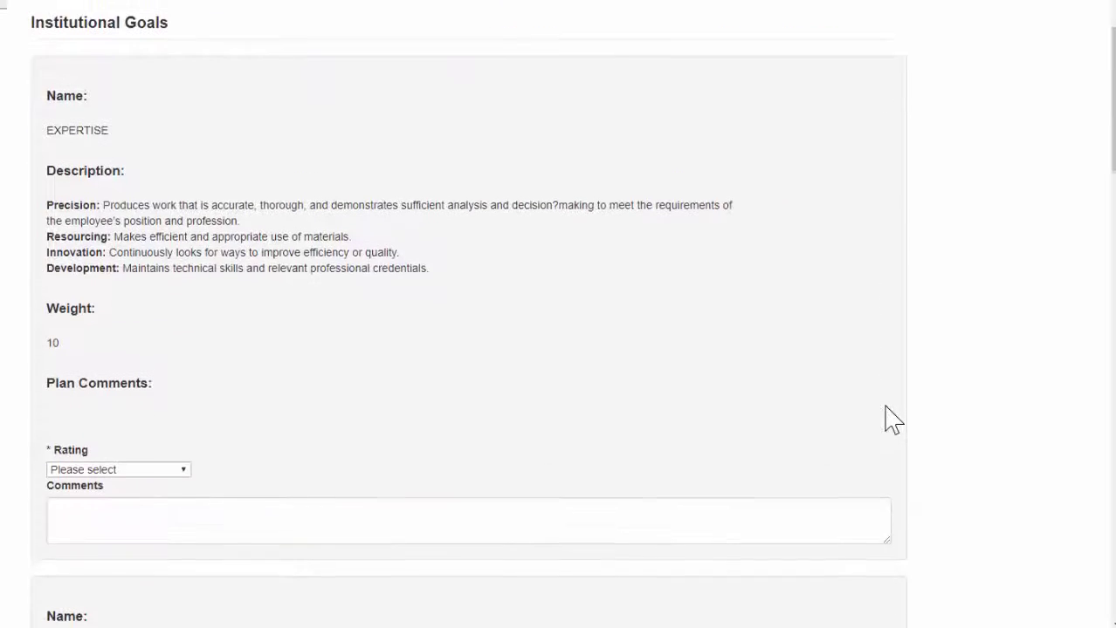
scroll(891, 419, down, 2)
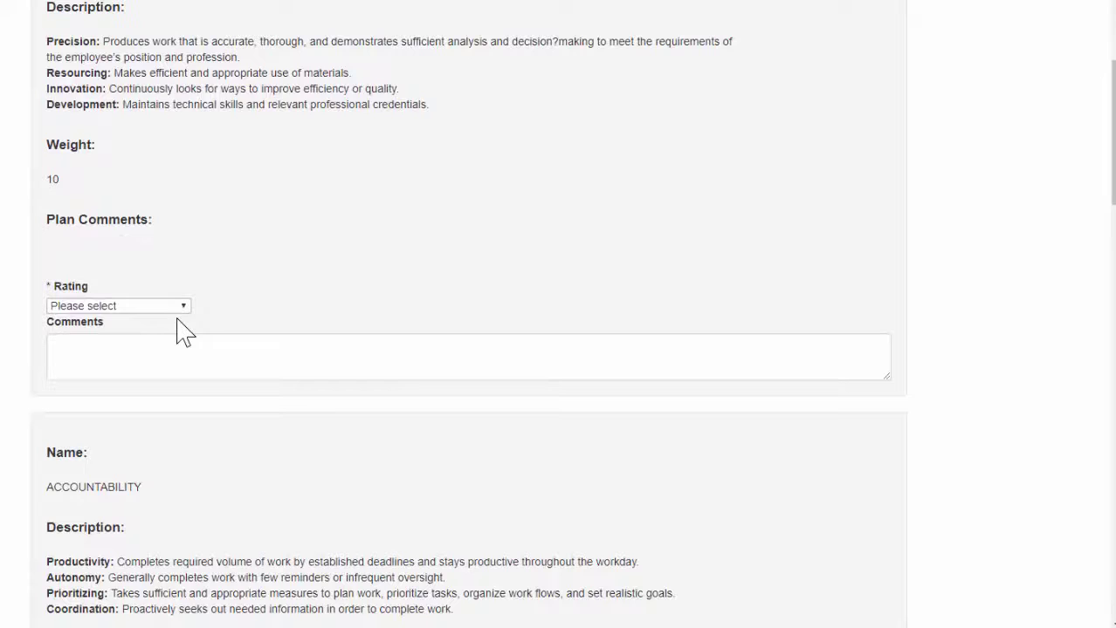
click(181, 306)
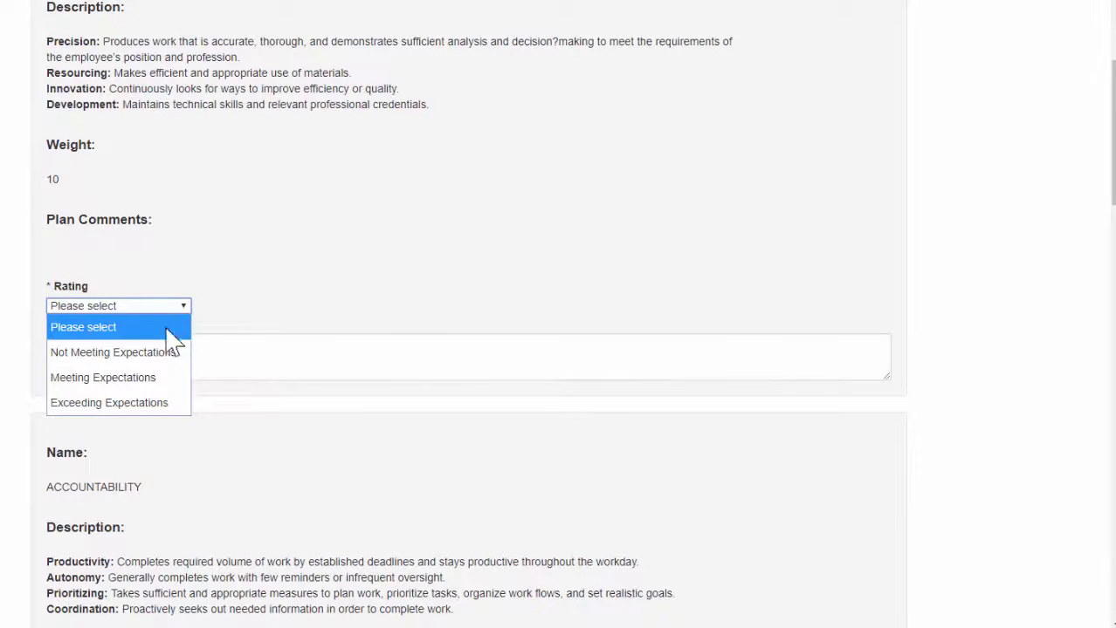
click(144, 381)
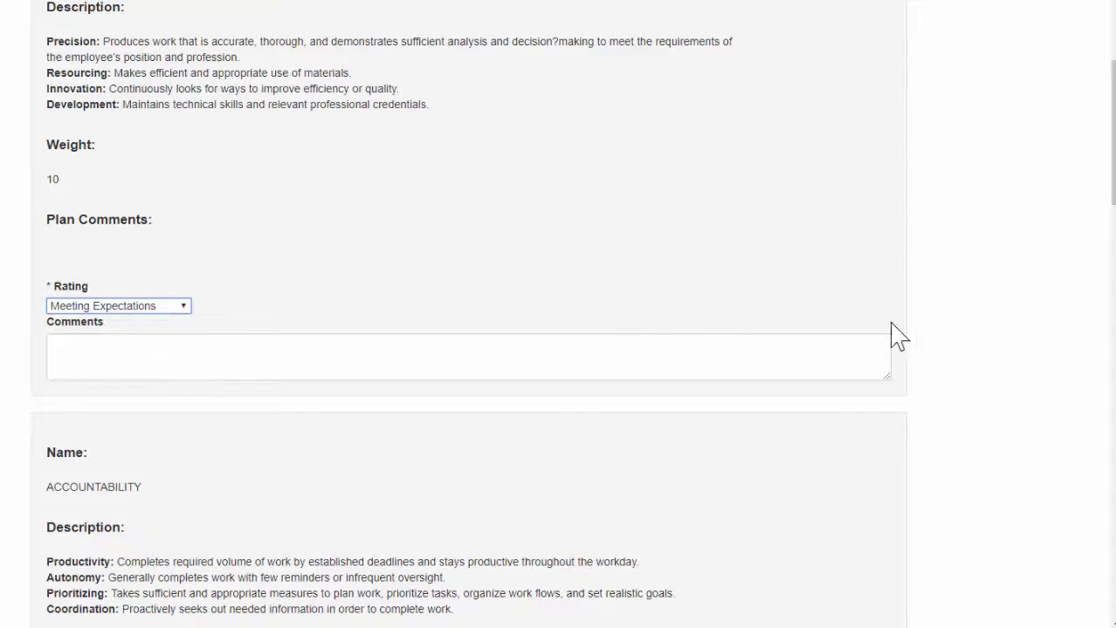
click(957, 320)
scroll(952, 350, down, 4)
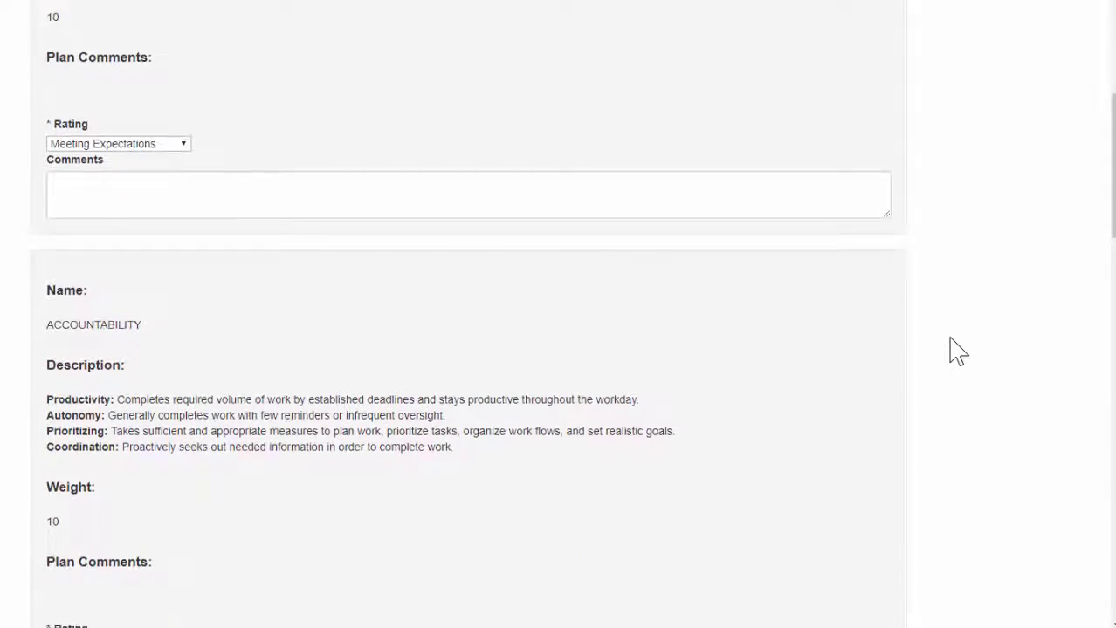
Step: Give the ACCOUNTABILITY institutional goal a Meeting Expectations rating
scroll(958, 352, down, 1)
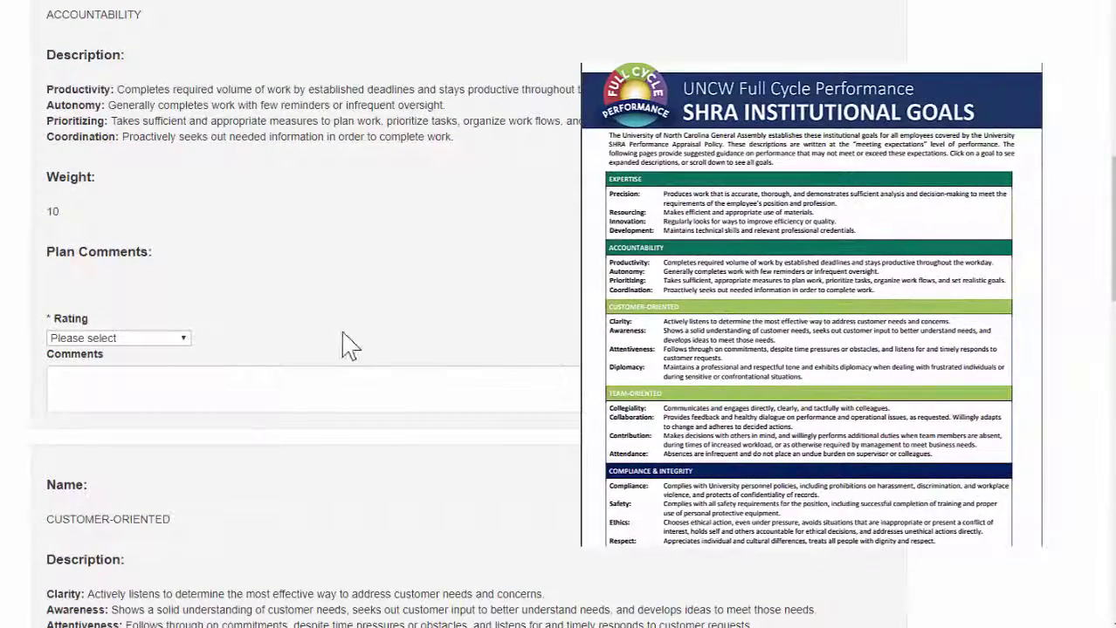
click(173, 341)
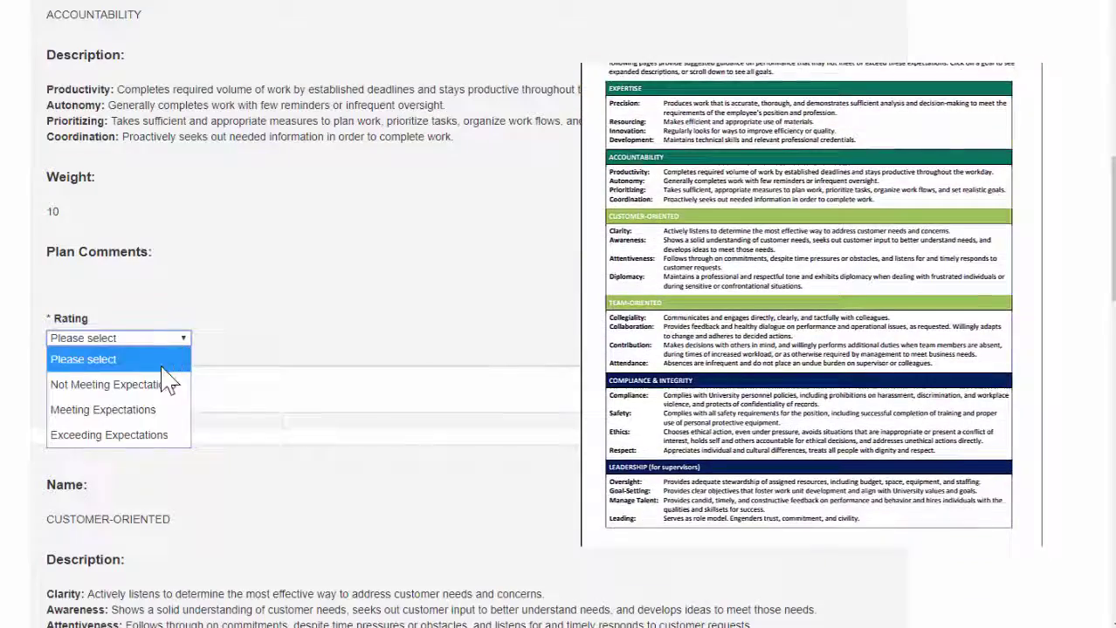
click(150, 419)
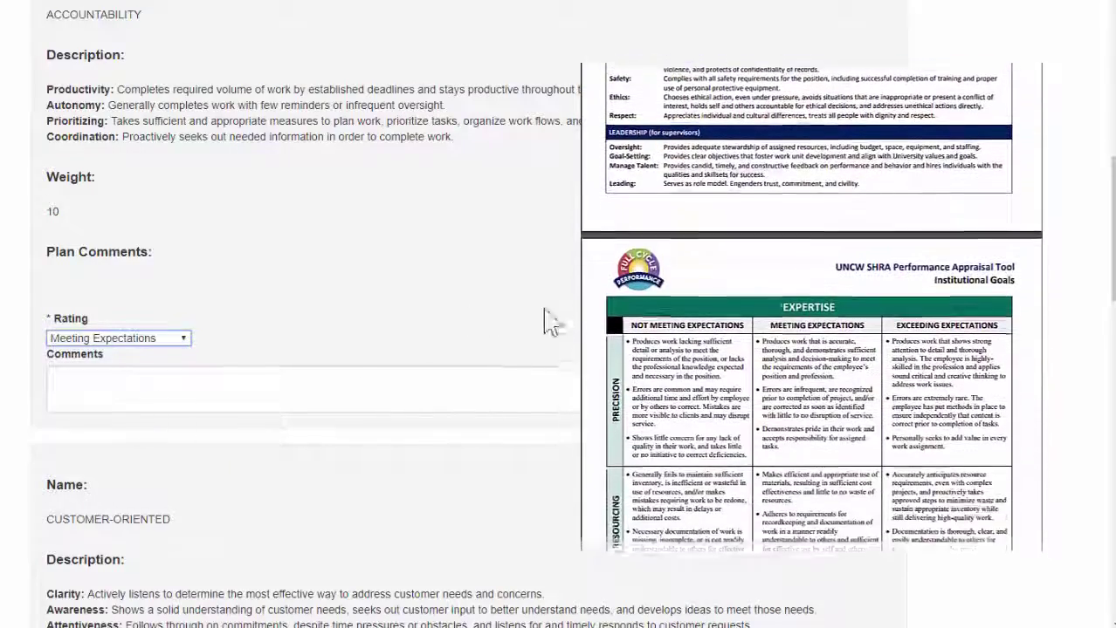
scroll(1026, 349, down, 6)
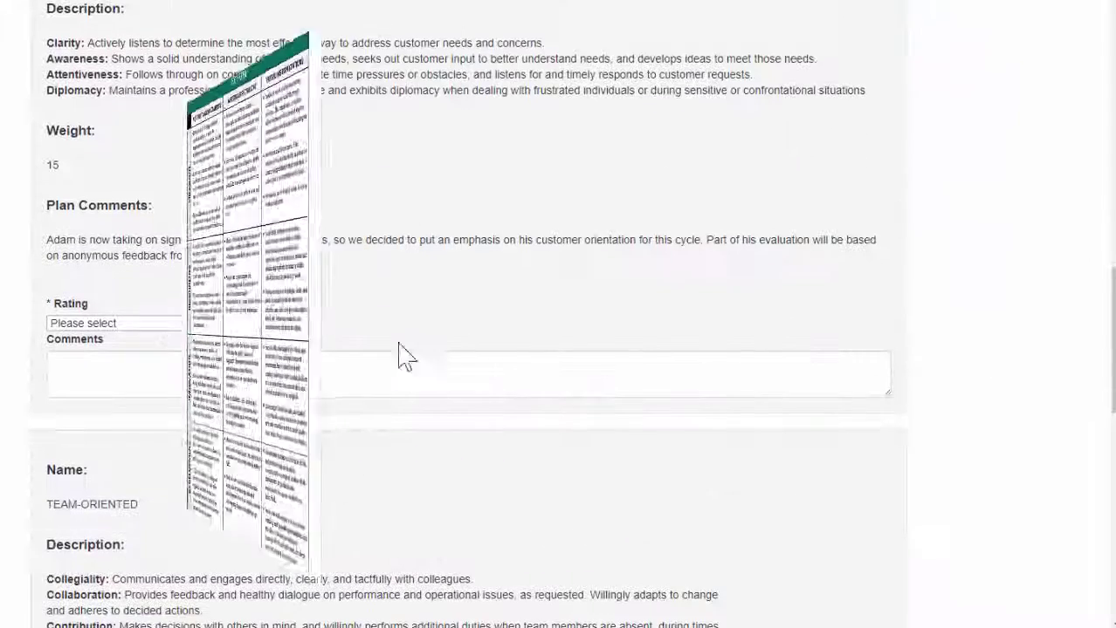
Step: Rate CUSTOMER-ORIENTED Meeting Expectations and TEAM-ORIENTED Exceeding Expectations, with a comment about covering for a missing staff member
click(110, 323)
click(112, 393)
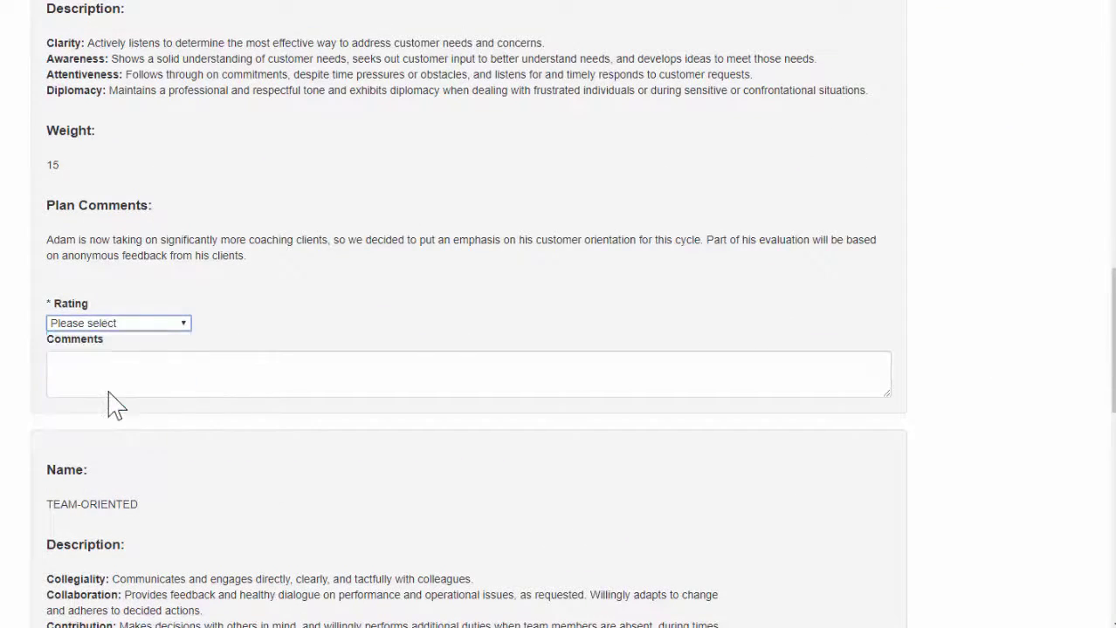
scroll(952, 356, down, 6)
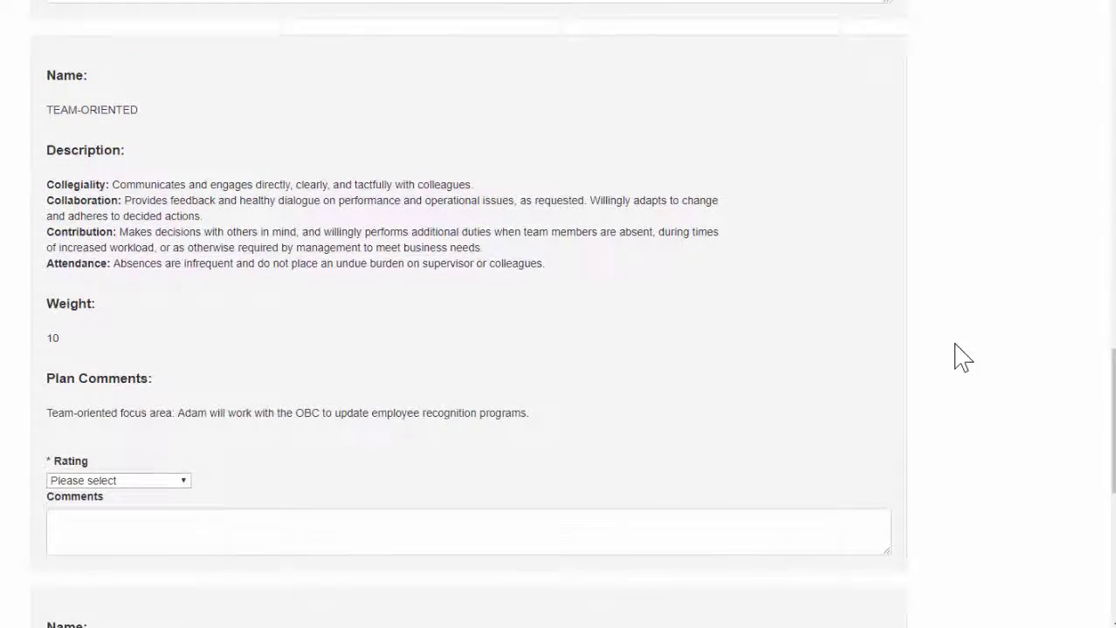
click(137, 325)
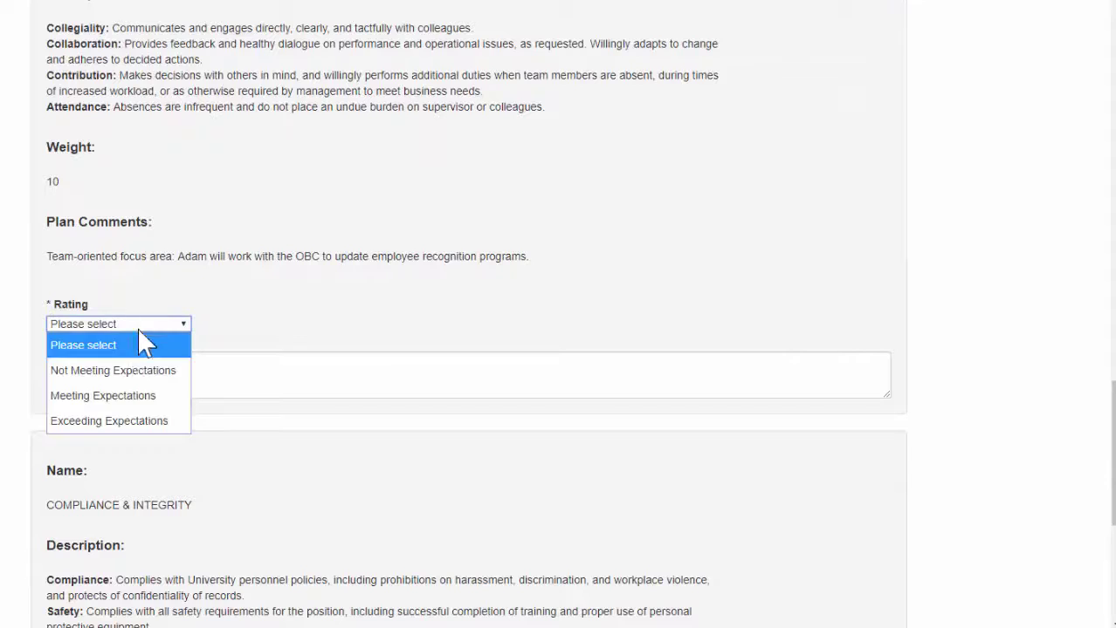
click(129, 419)
click(122, 375)
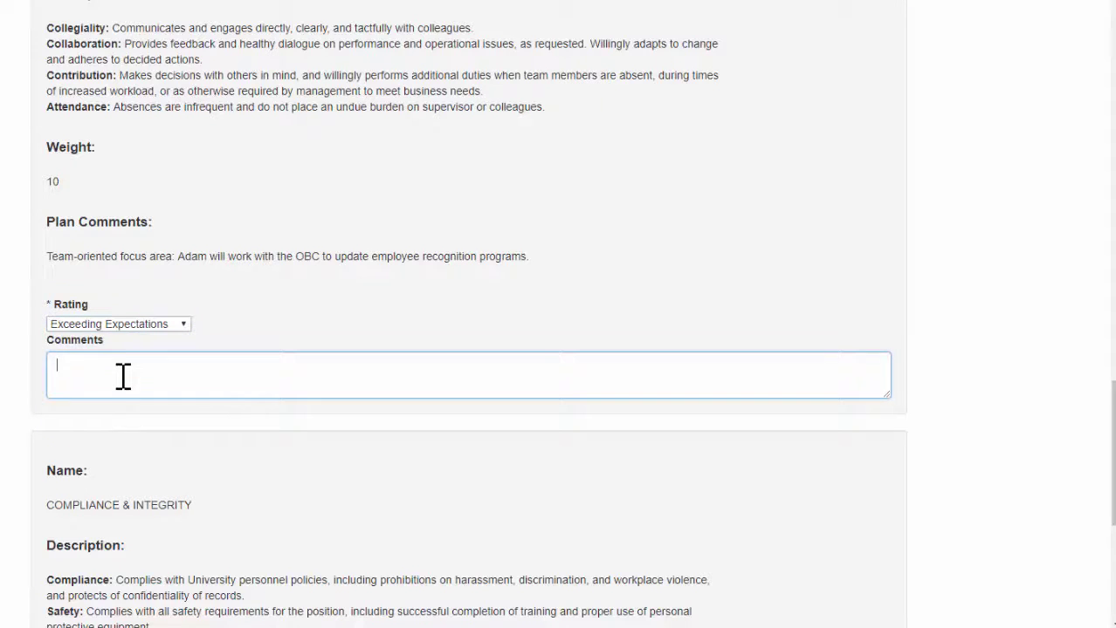
text(When down a)
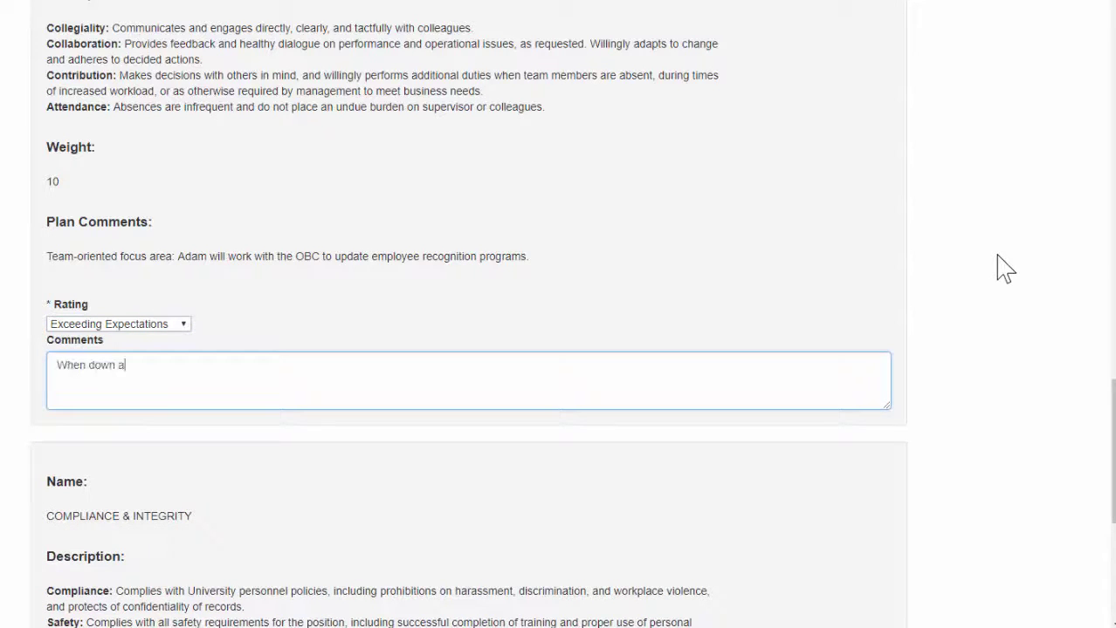
text( staff member this year due to un)
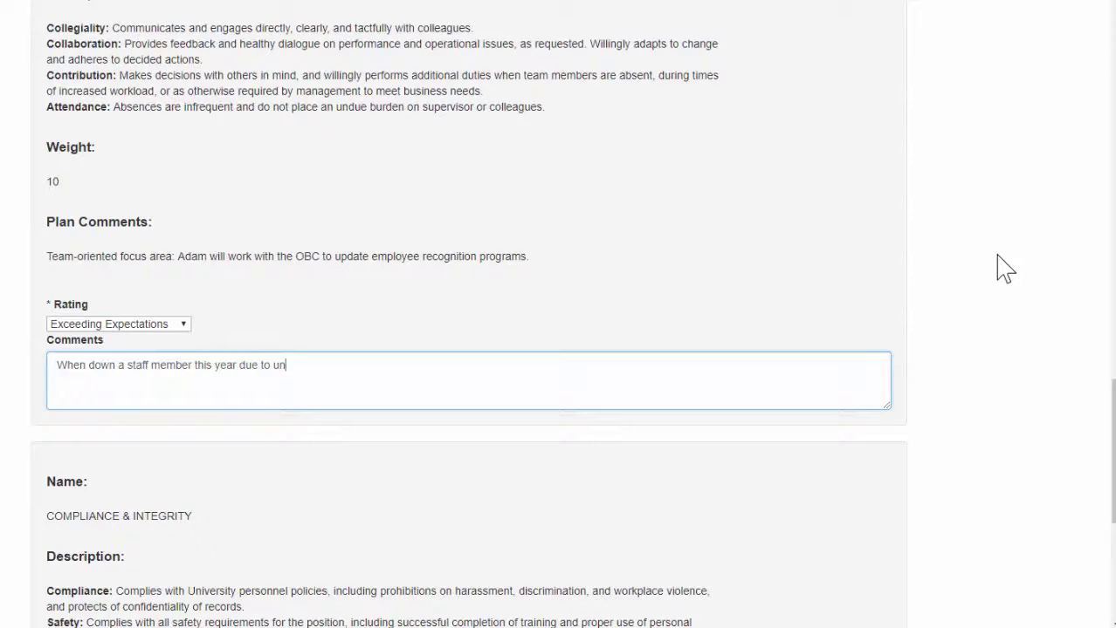
text(expected circumstances, I stepped in an)
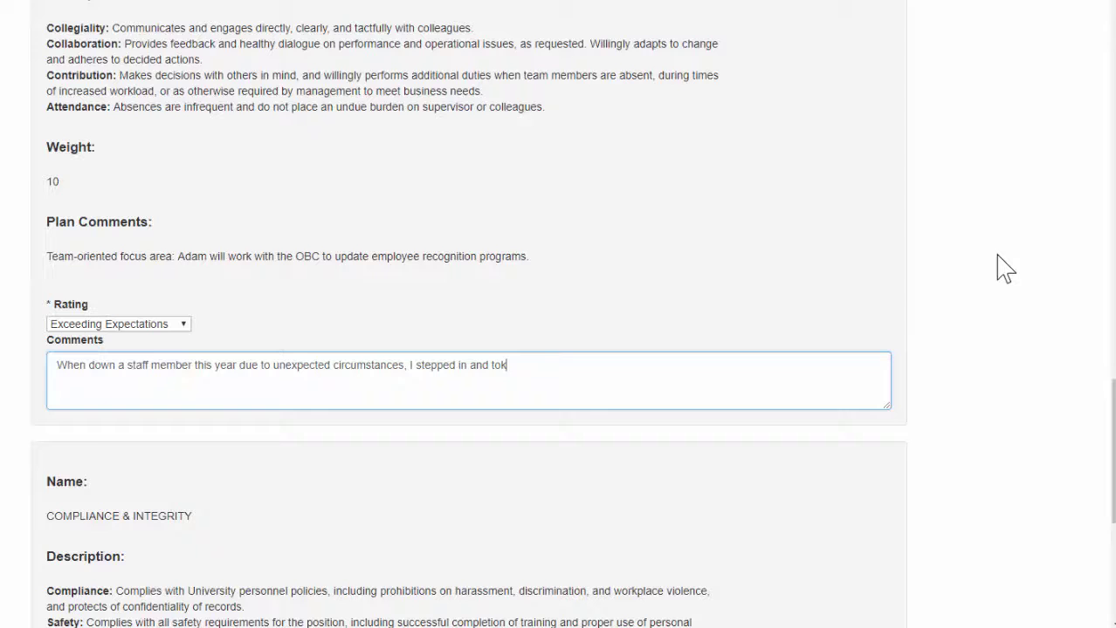
text(d took on additional du)
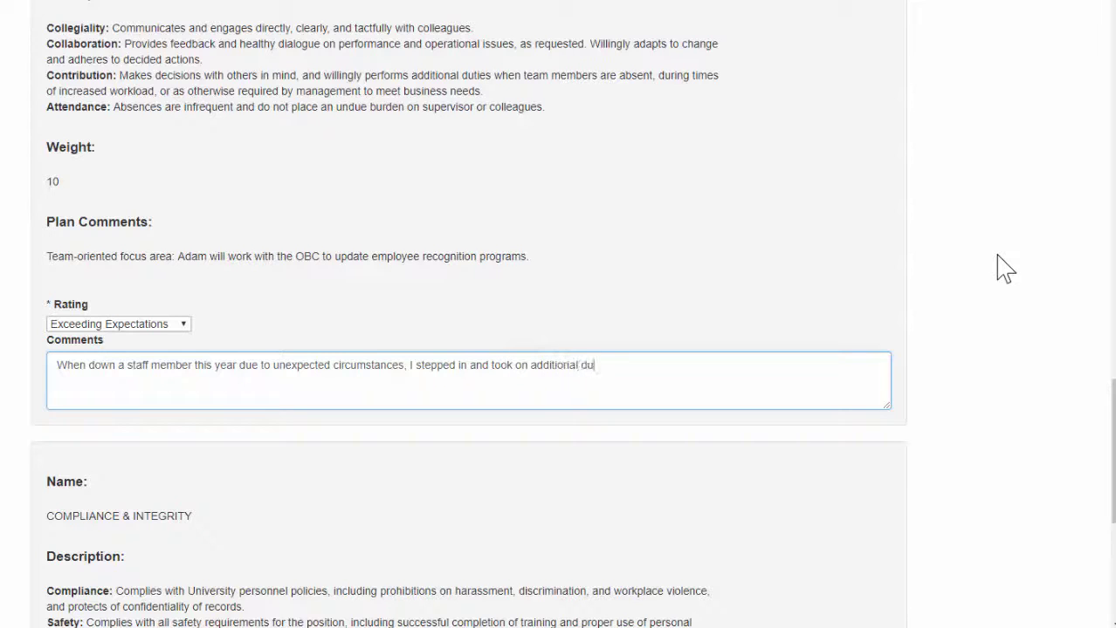
text(ties on top of my normal responsibilities.)
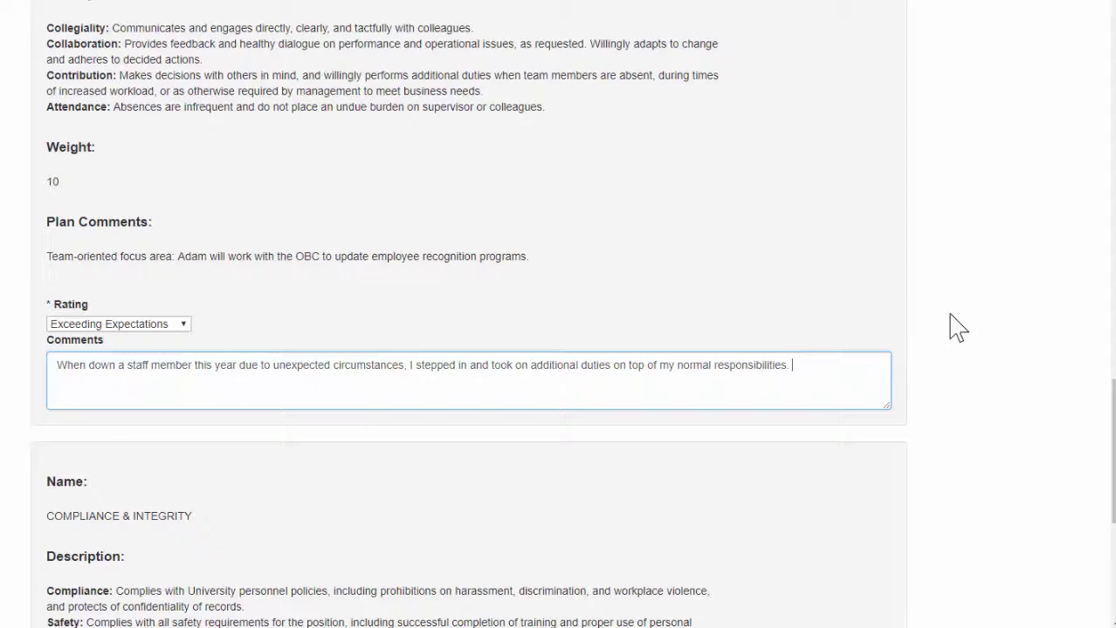
text( We know it was a succe)
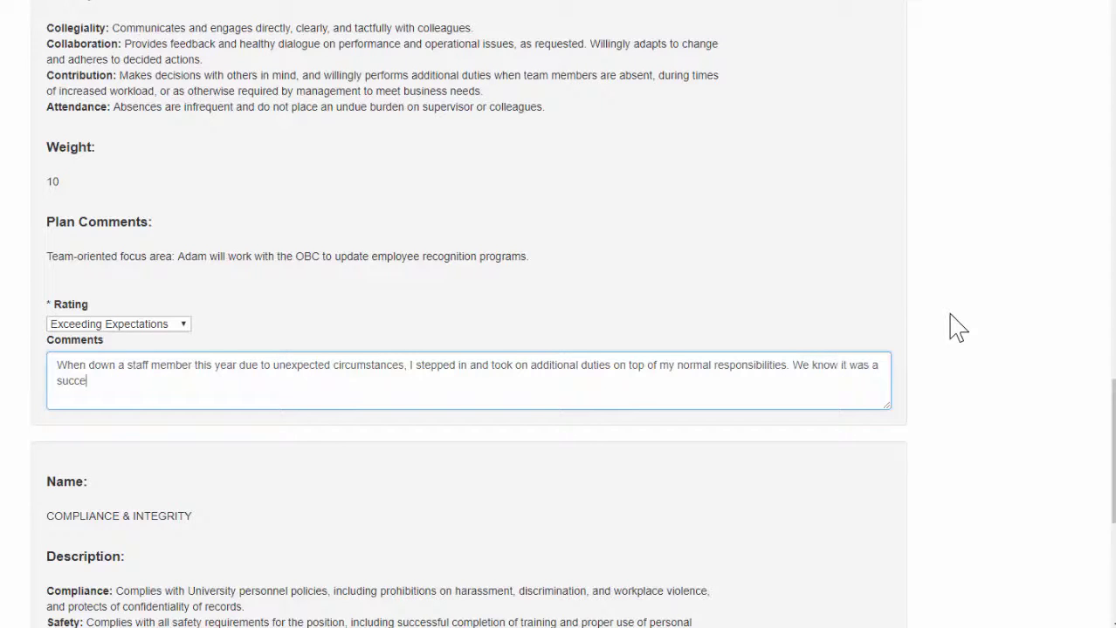
text(ss because our constituents didn't even)
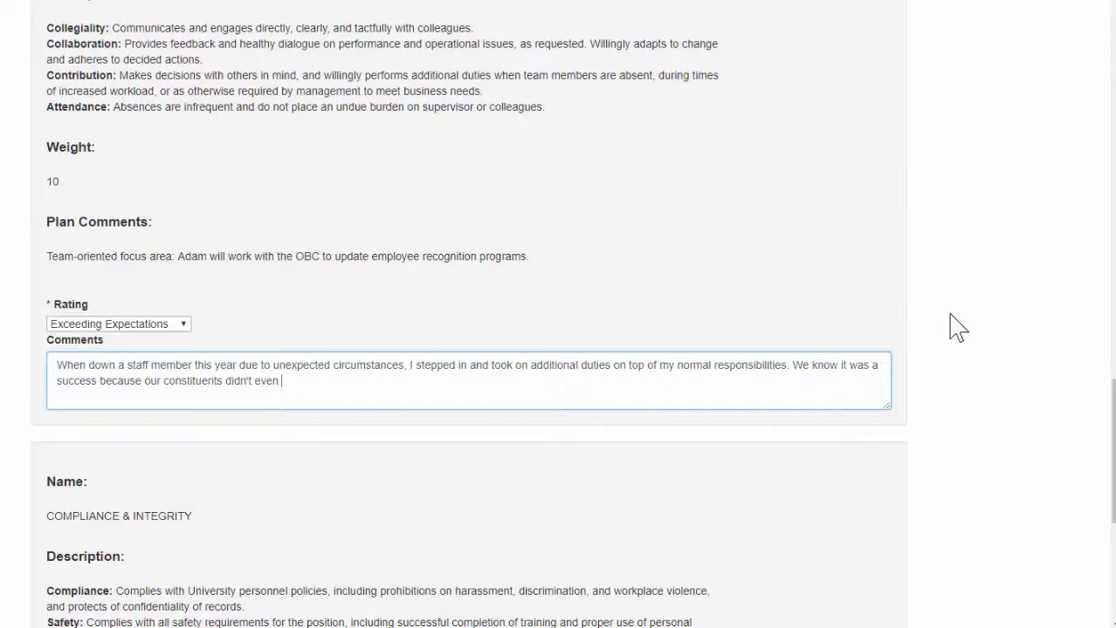
text( notice the difference!)
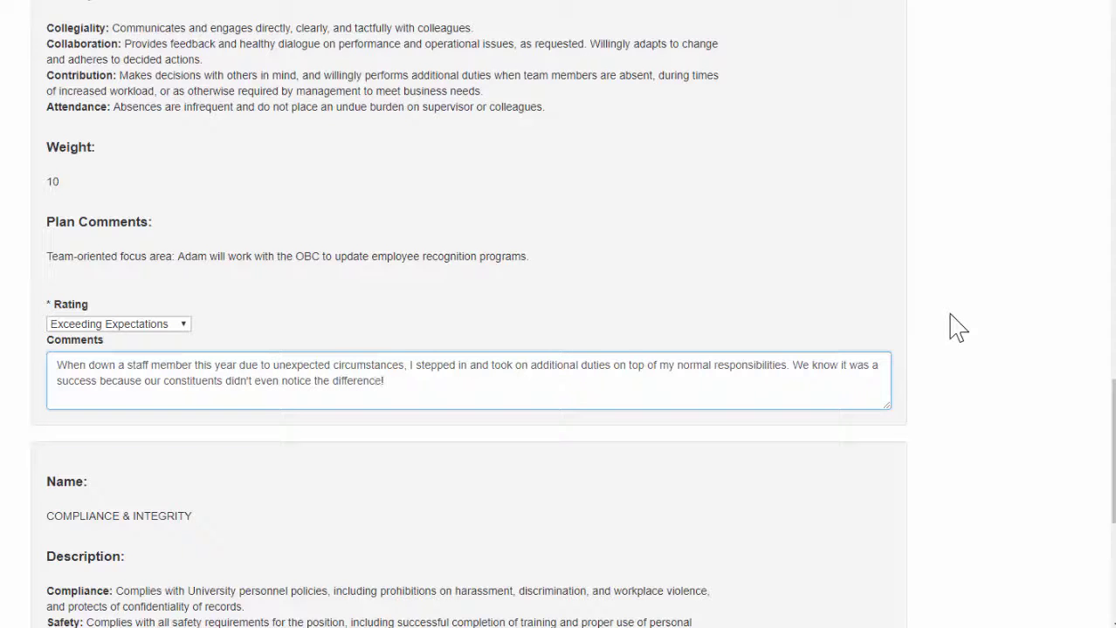
Step: Rate COMPLIANCE & INTEGRITY as Meeting Expectations
scroll(957, 328, down, 5)
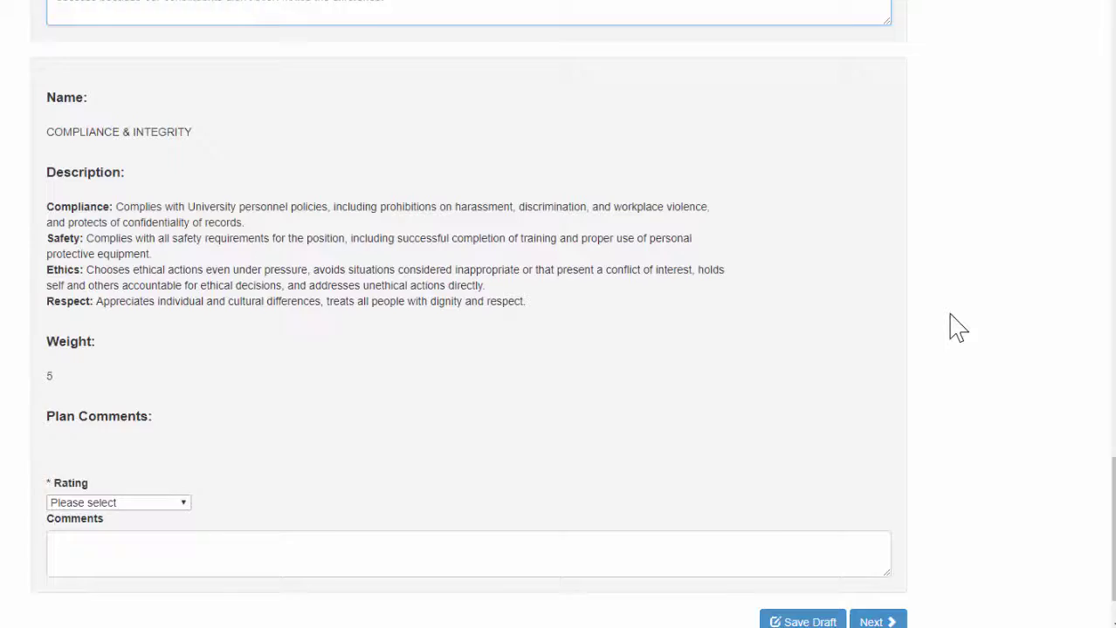
click(153, 420)
click(122, 486)
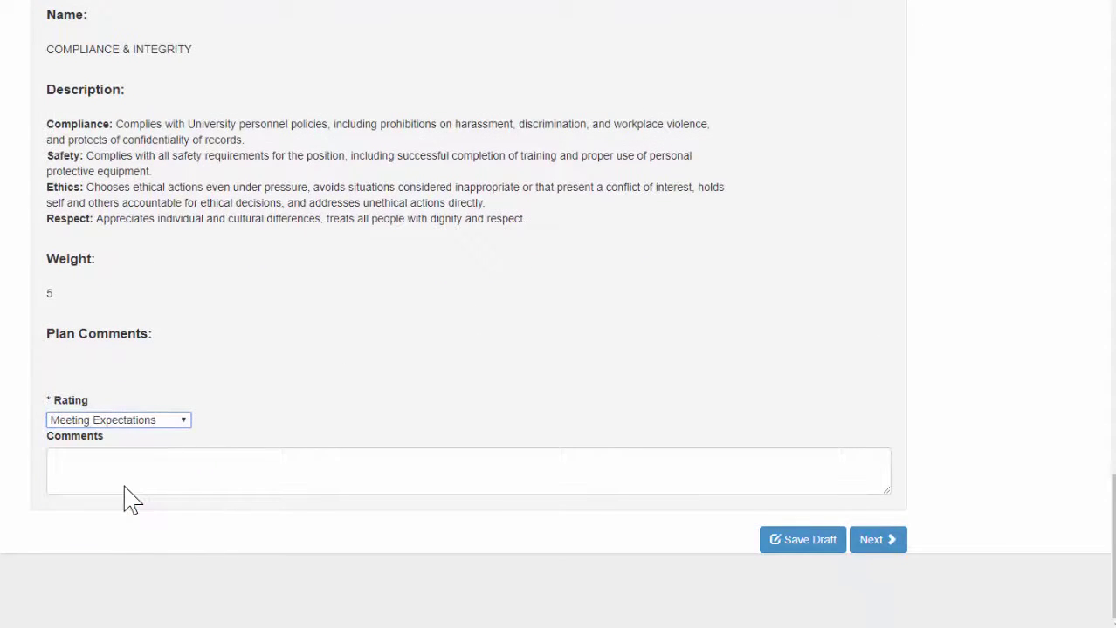
Step: Save, continue to Individual Goals, and rate OUTREACH INITIATIVE Meeting Expectations
click(878, 540)
scroll(903, 465, down, 7)
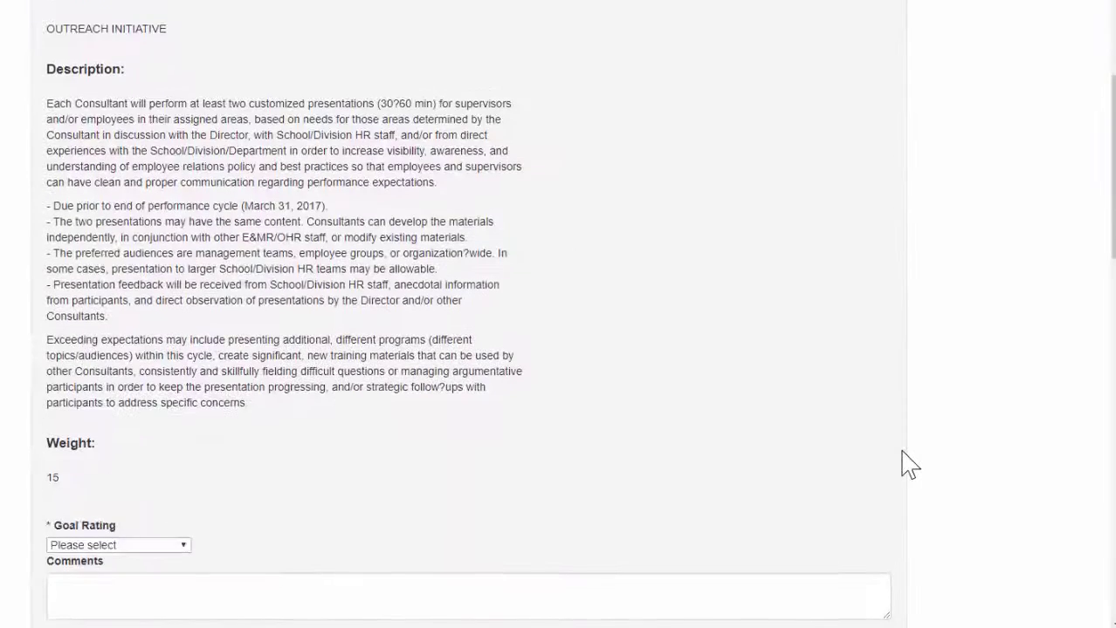
scroll(903, 465, down, 2)
click(179, 390)
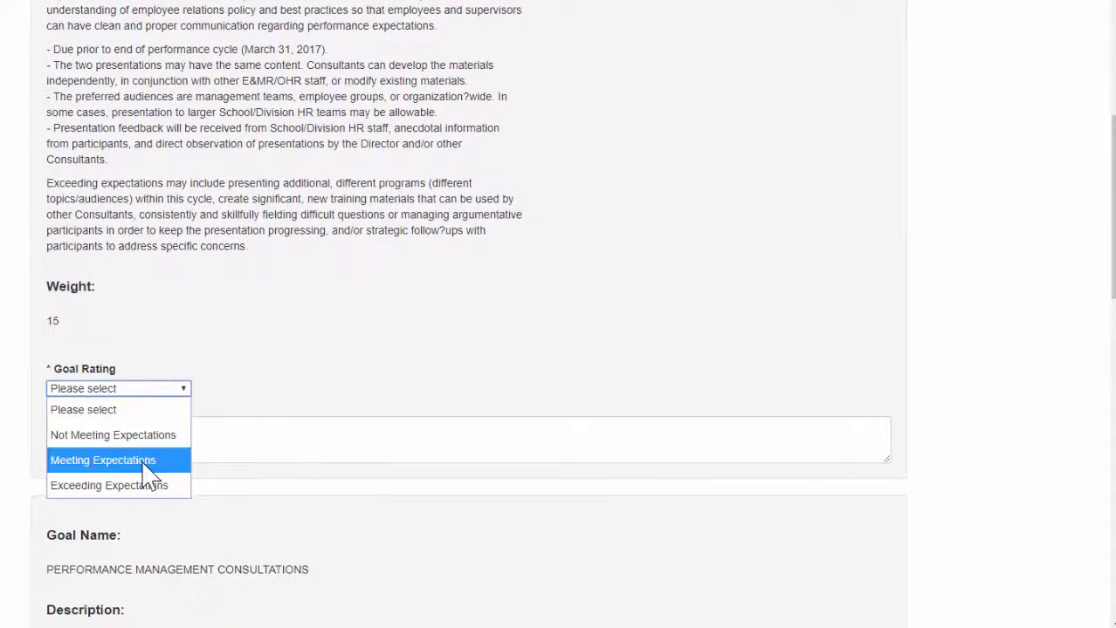
click(144, 467)
Step: Rate PERFORMANCE MANAGEMENT CONSULTATIONS Exceeding Expectations, commenting on training and workshops for three departments
scroll(964, 441, down, 4)
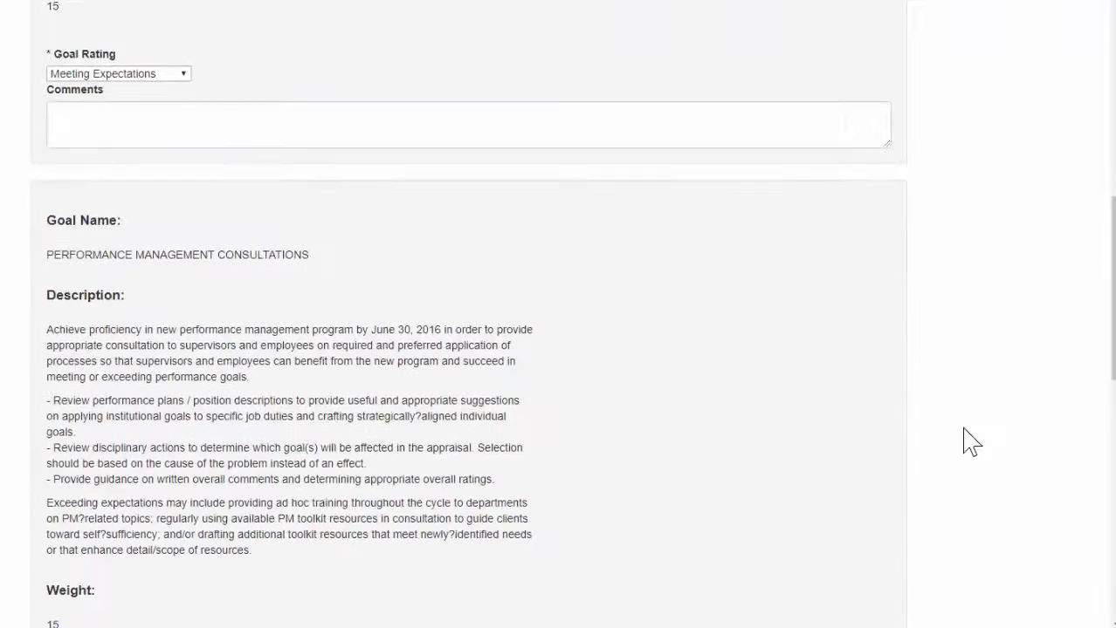
scroll(963, 441, down, 5)
click(122, 298)
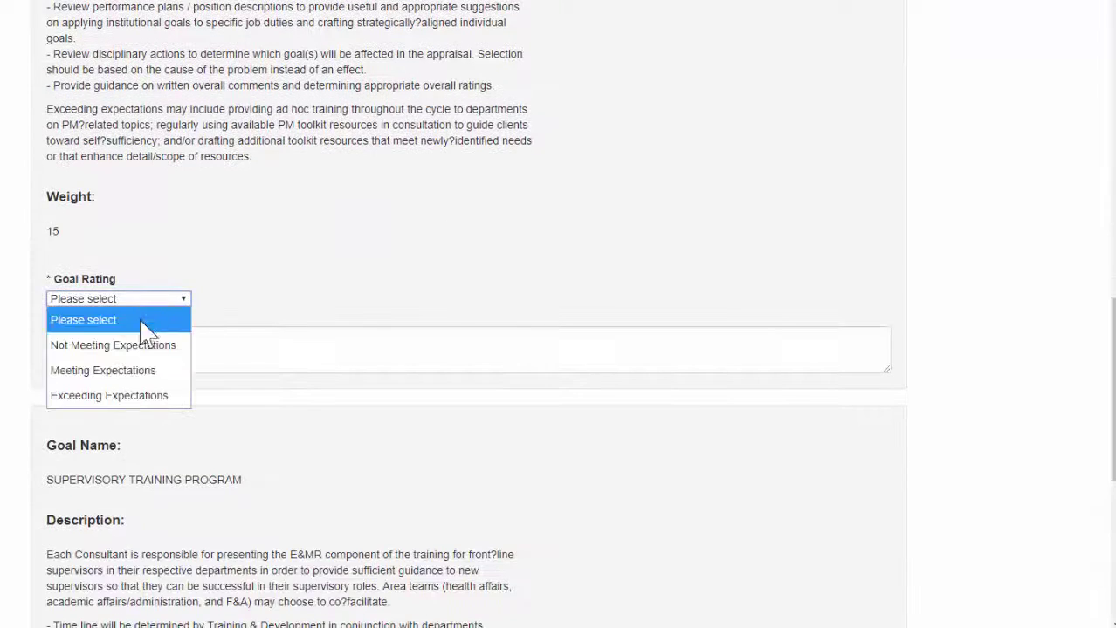
click(126, 396)
text(I worked with three departments to provide additional t)
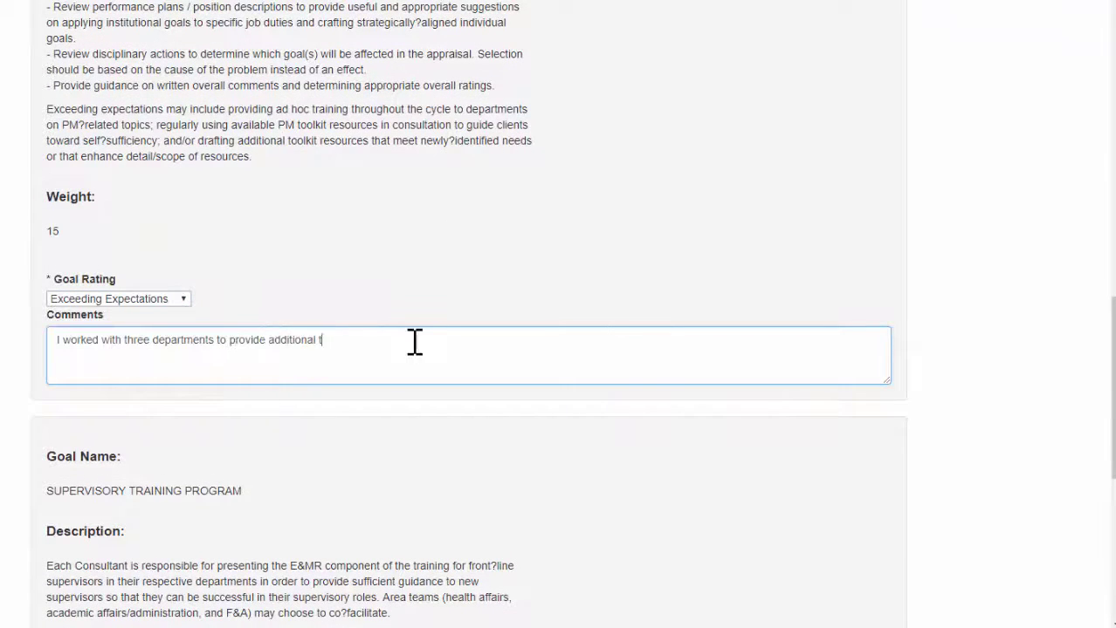
text(raining and workshops upon request, which included follow-up one-on-one consultations with their staff. Additionally, I successfully completed a 10-page sample individual goal document for campus constituents to use for future performance cycles (see attached).)
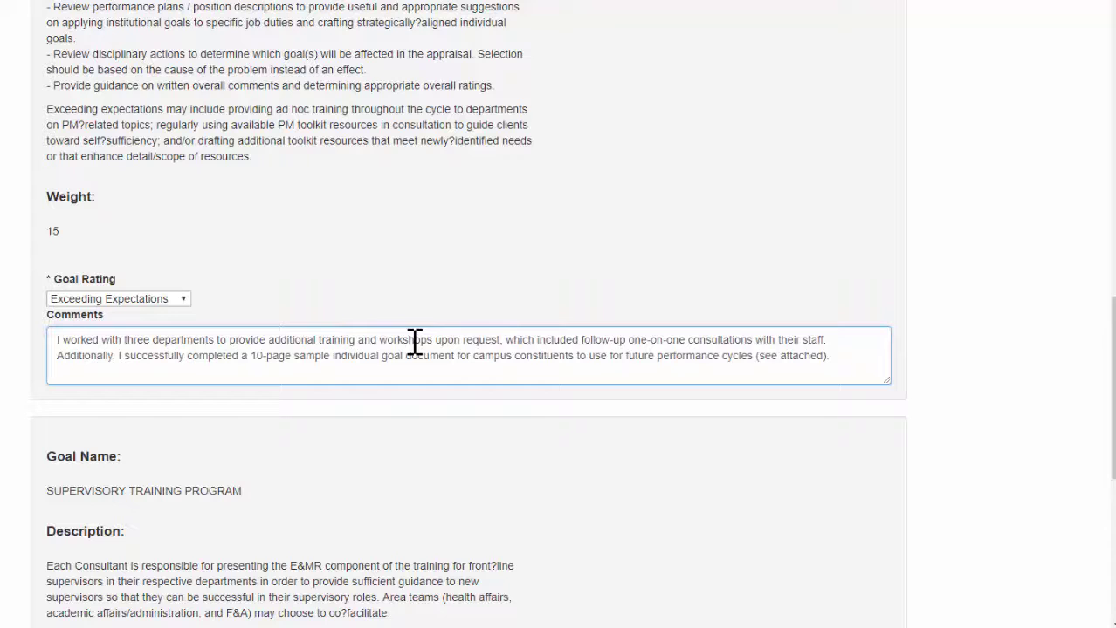
Step: Rate the Supervisory Training Program goal Meeting Expectations
scroll(977, 450, down, 5)
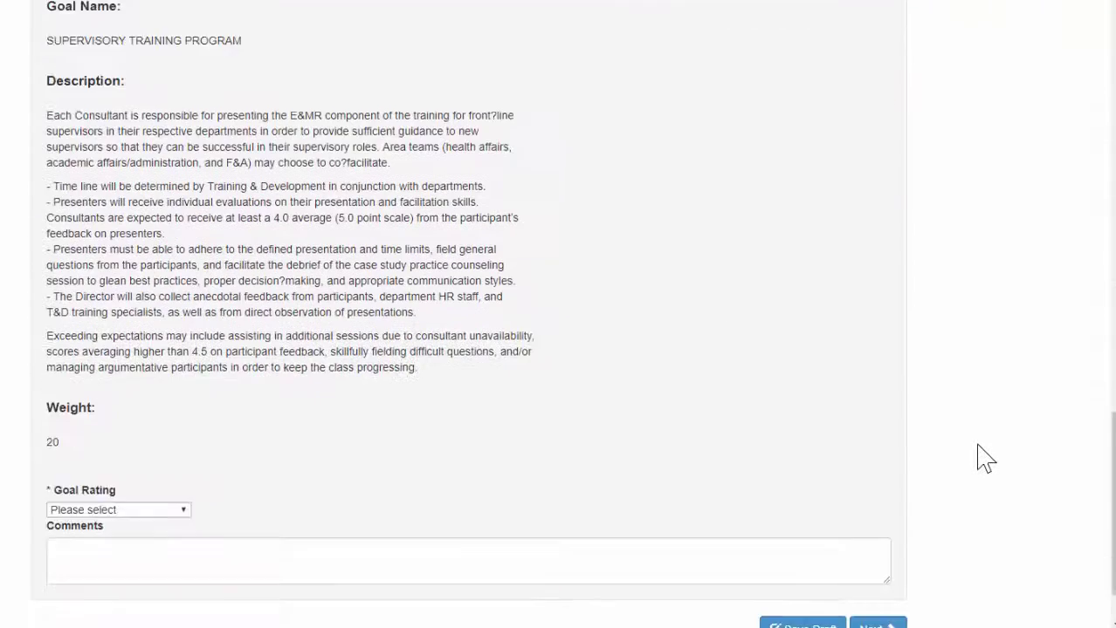
click(131, 420)
click(118, 495)
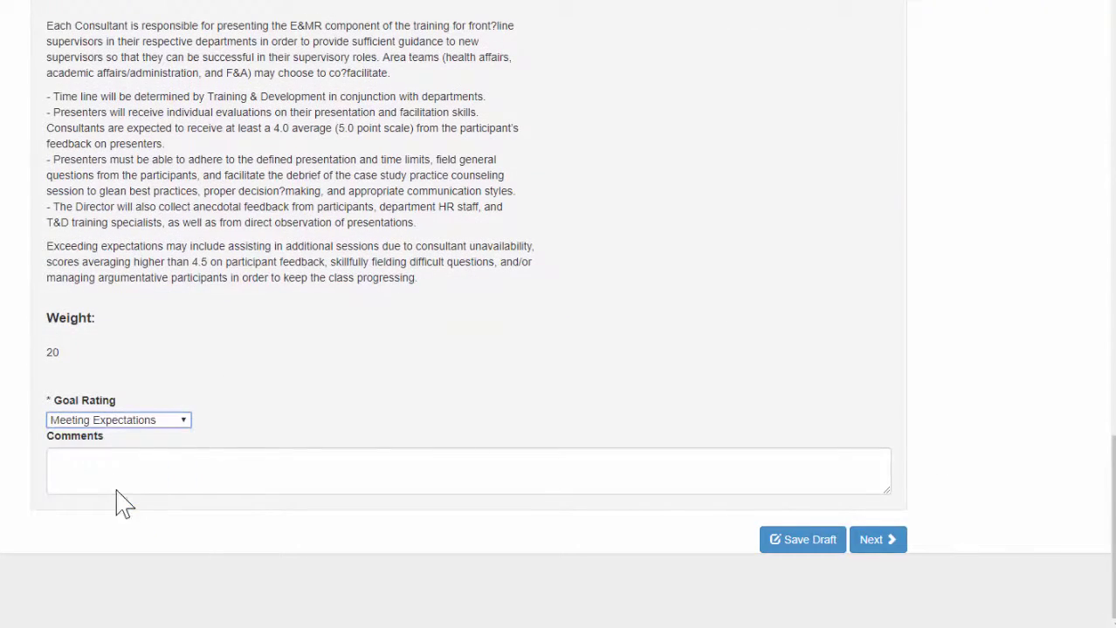
Step: Save to the Talent Development Plan and comment that three SHRM courses are completed, exam planned this summer
click(893, 539)
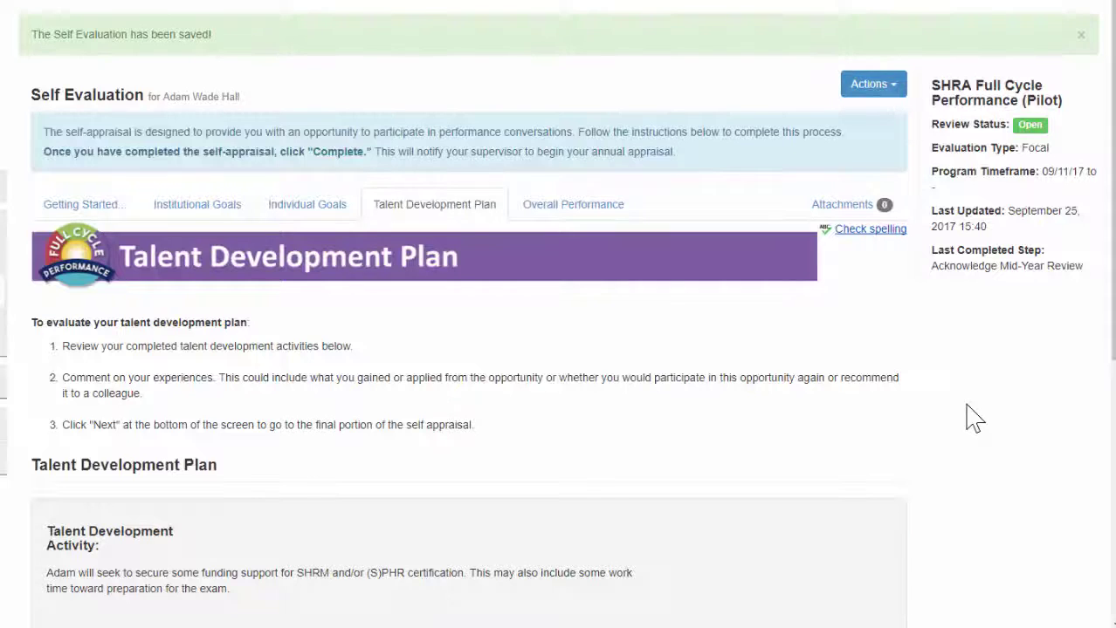
scroll(973, 417, down, 2)
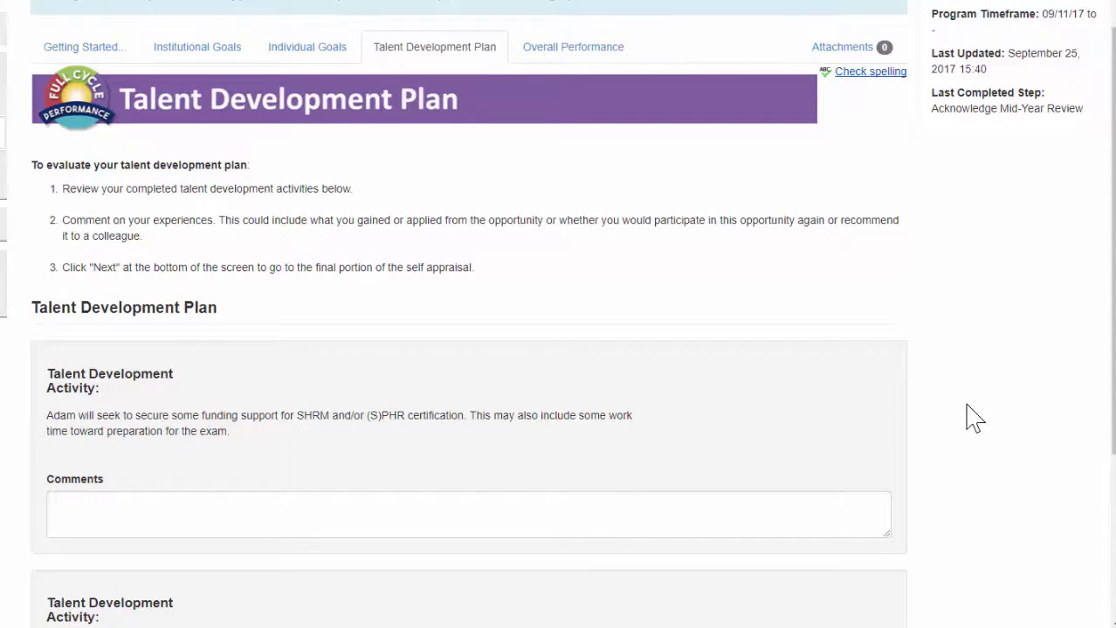
scroll(973, 419, down, 3)
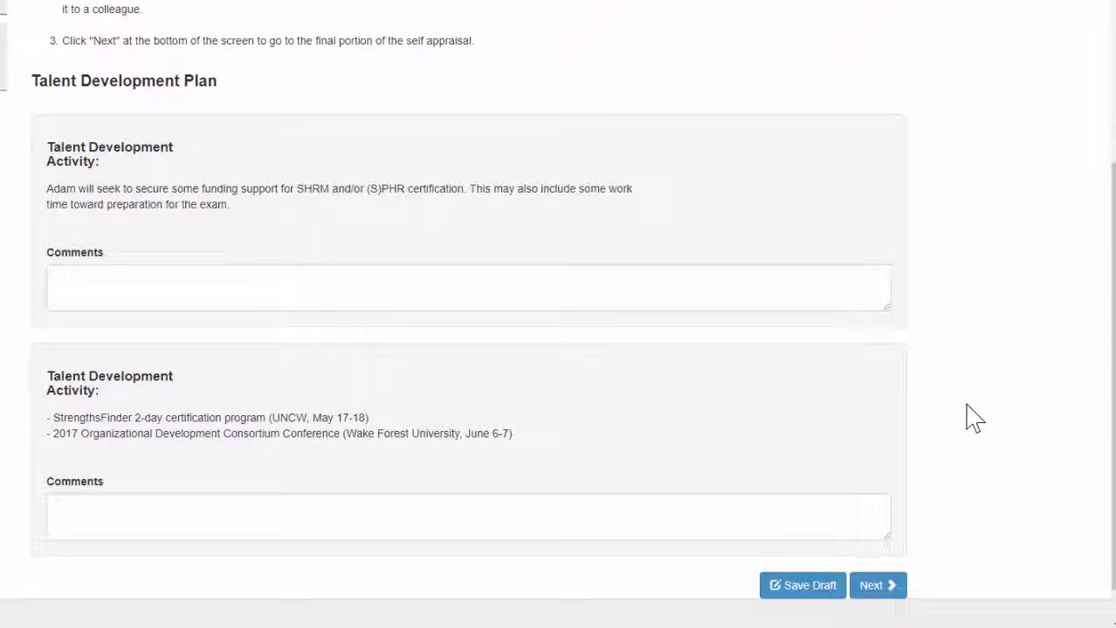
scroll(973, 417, down, 1)
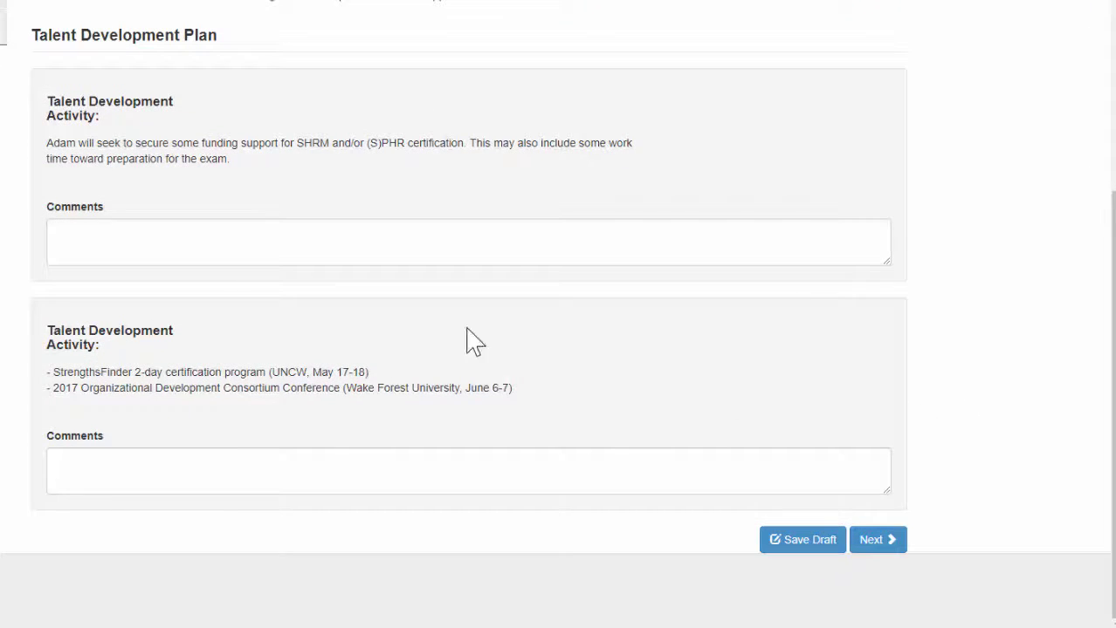
click(164, 244)
text(I o)
scroll(933, 271, up, 1)
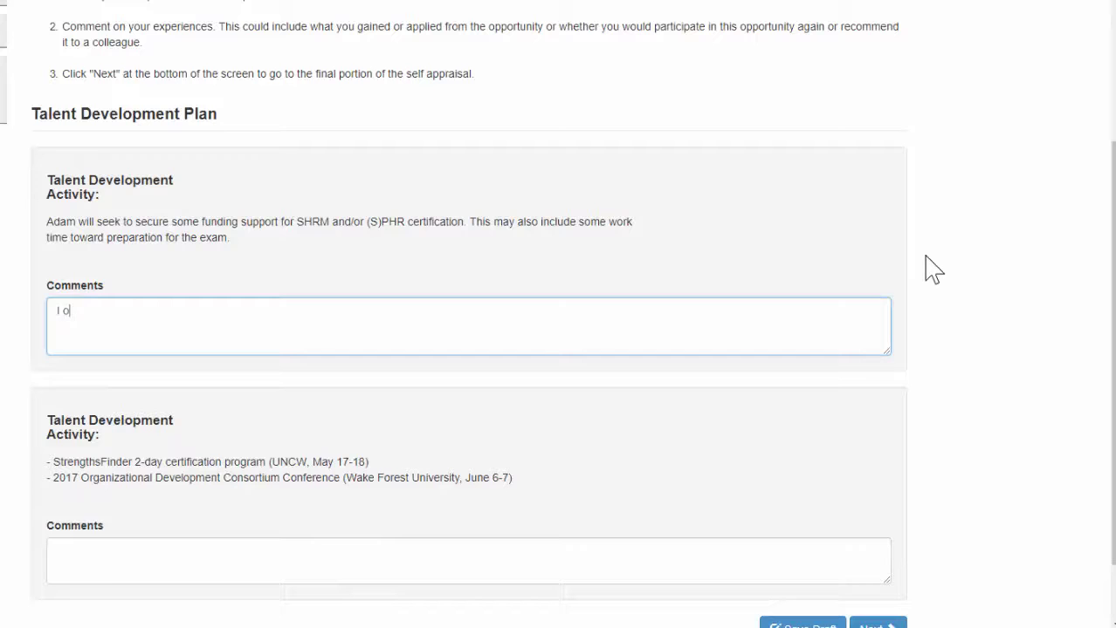
text(ompleted three courses toward obtaining my SHRM certificate)
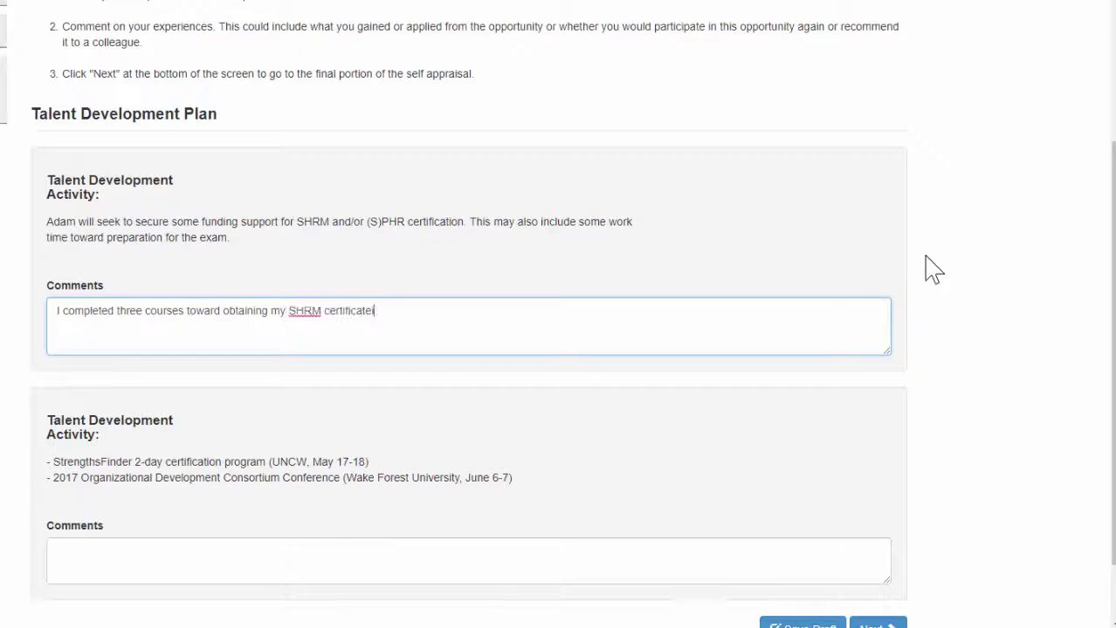
key(BackSpace)
text(ion. I plan to take the exam this summer.)
Step: Comment on using StrengthsFinder training and recommending the ODC, then save and continue to Overall Performance
key(Tab)
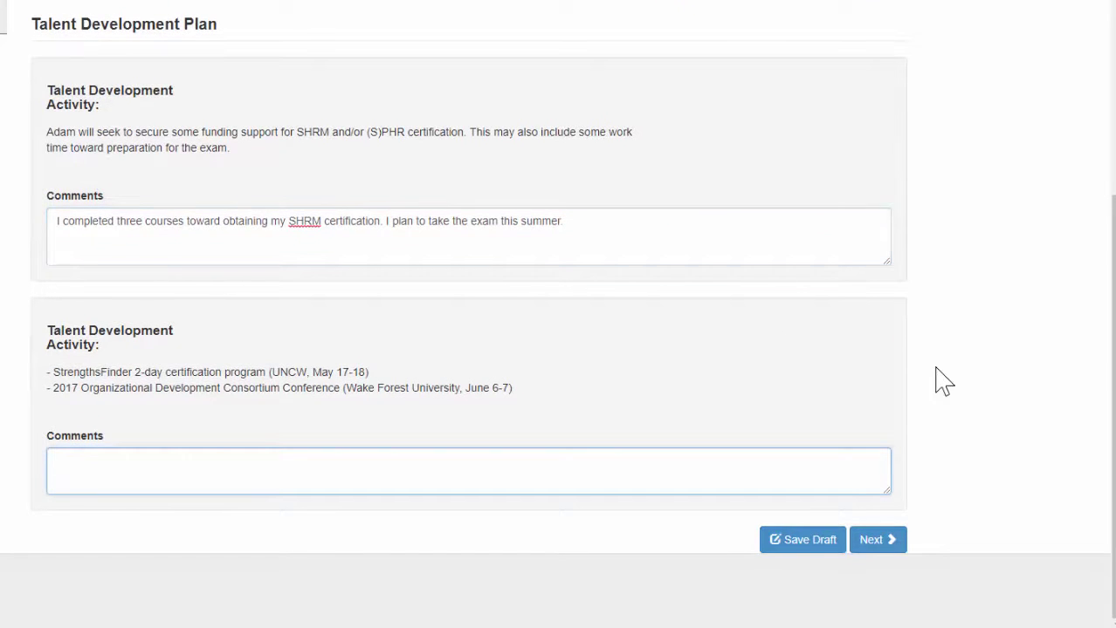
text(We were able to use the StrengthsFinder training to develop )
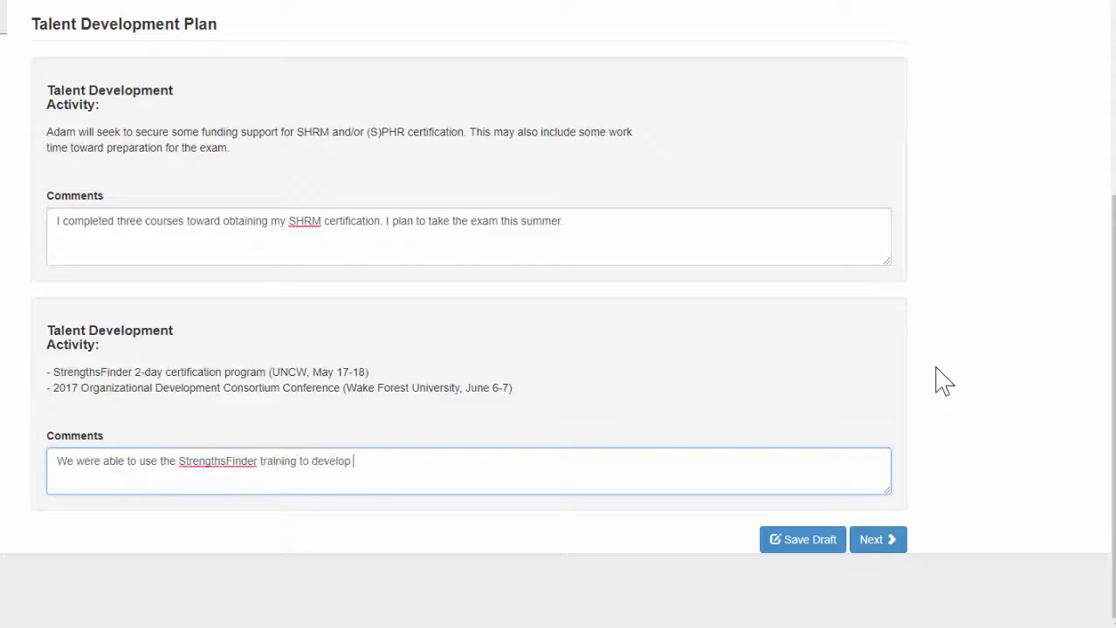
text(new opportunities for campus staff, including a certificate program for new employees.)
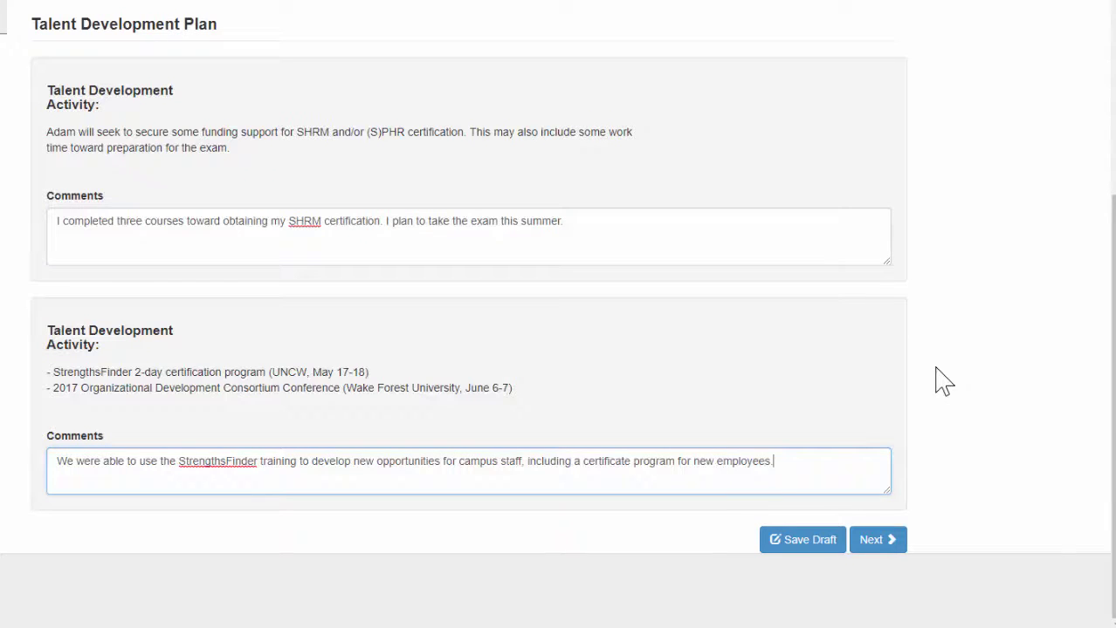
text( Fu)
key(BackSpace)
key(BackSpace)
text(I would recommend the ODC)
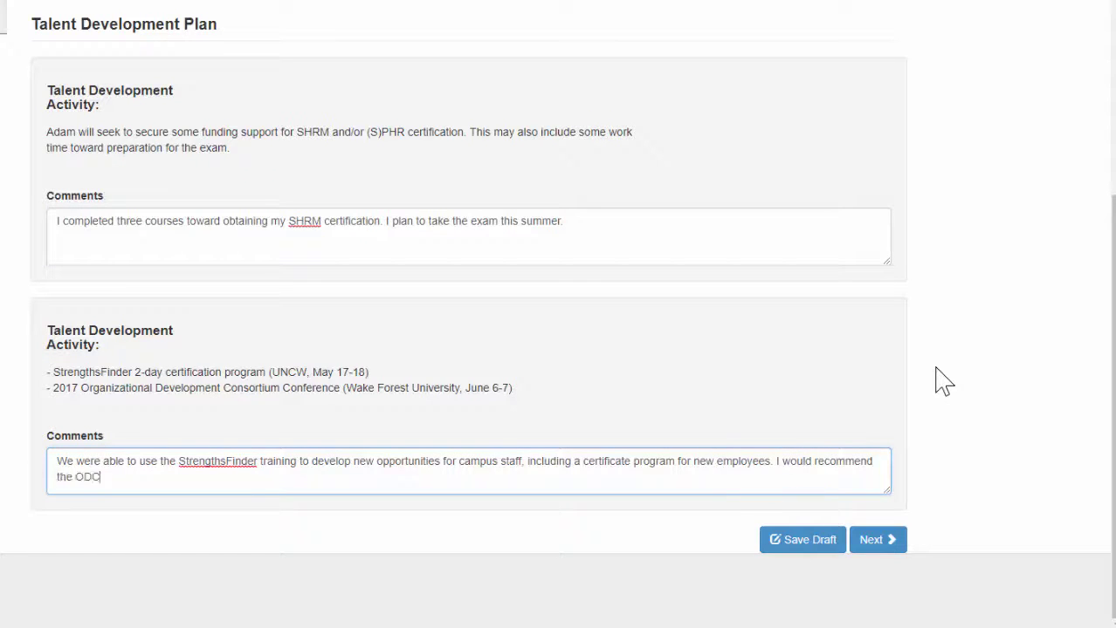
text( to any of my colleagues for strategic planning and sharing opportunities.)
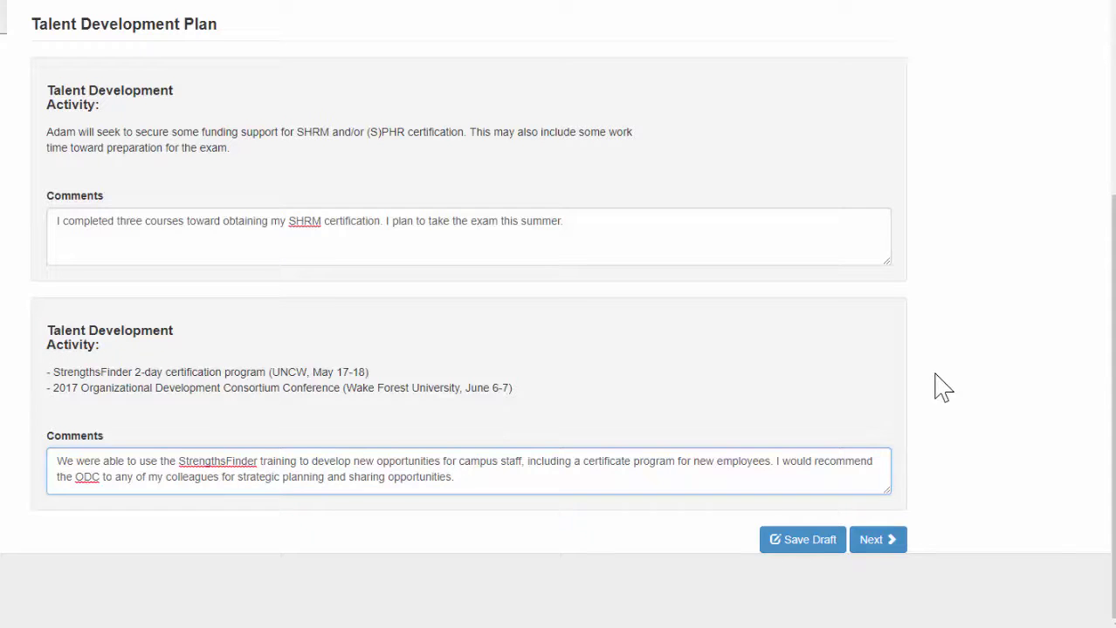
click(897, 539)
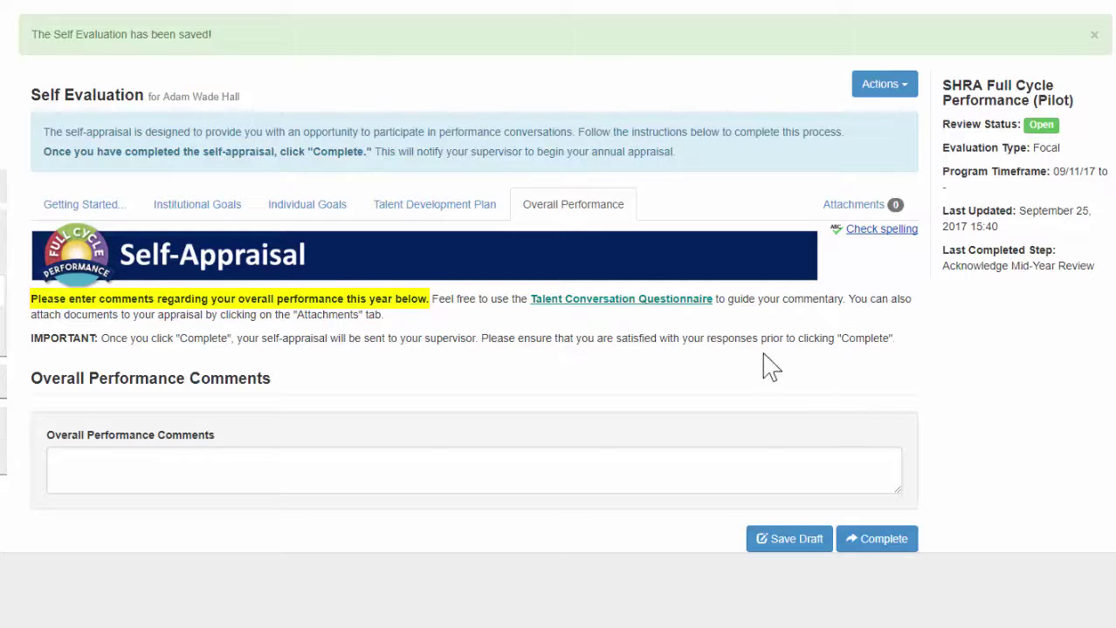
Step: Paste the prepared Talent Conversation Questionnaire answers into the Overall Performance Comments box
click(394, 471)
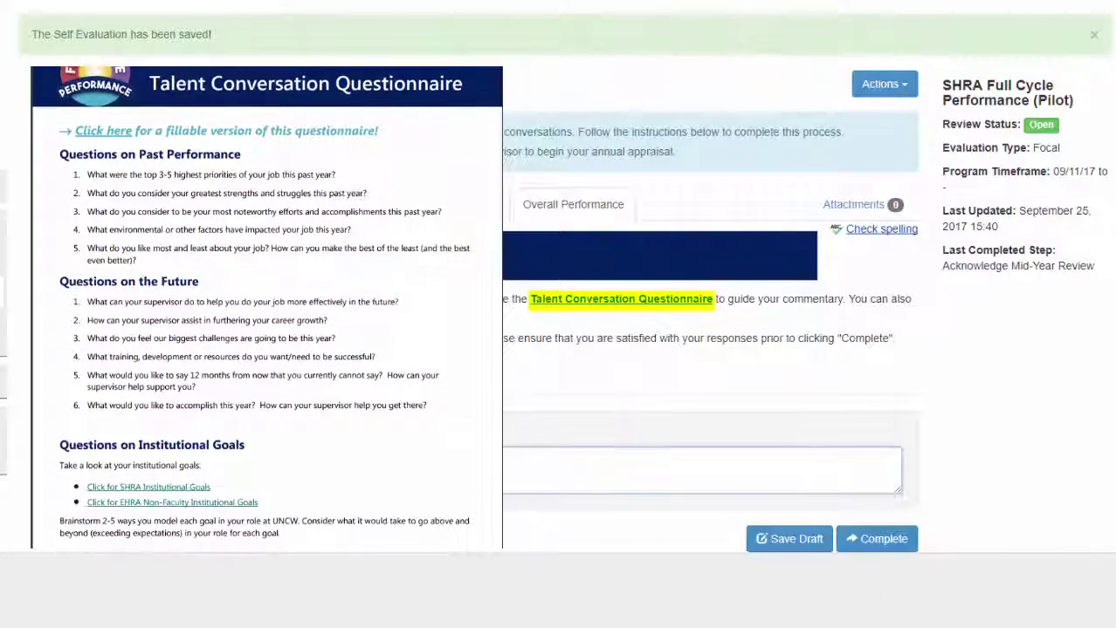
key(Return)
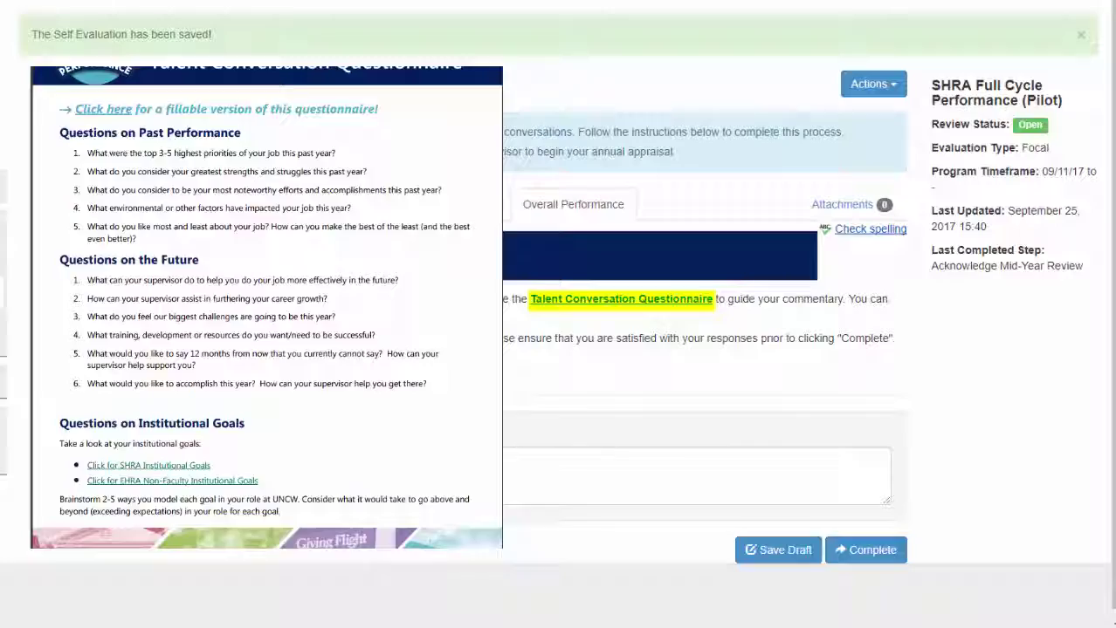
key(ctrl+v)
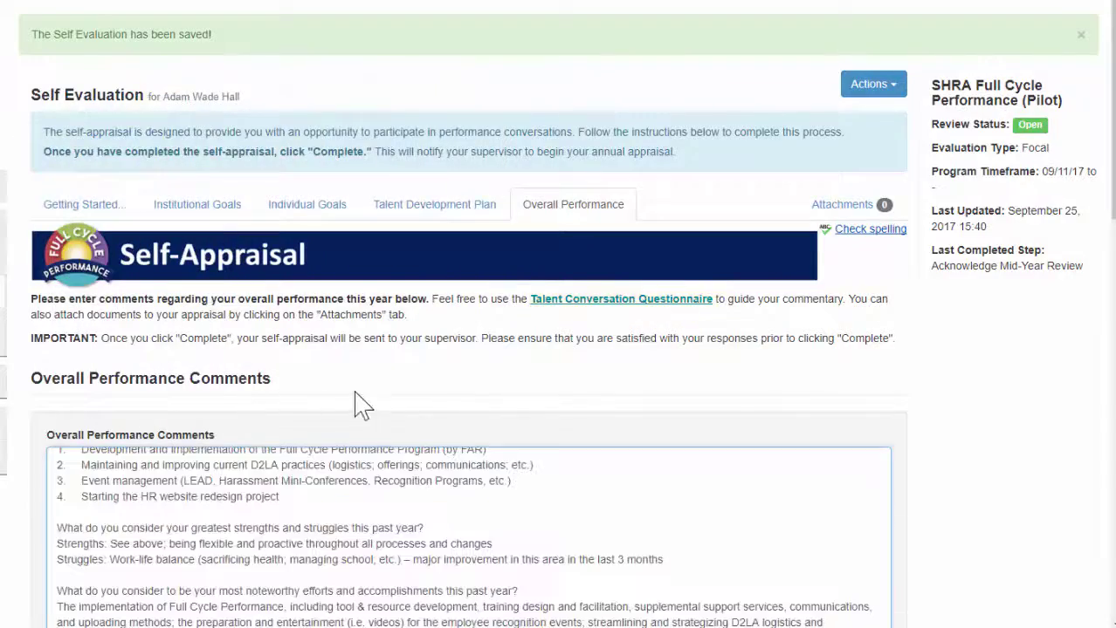
scroll(1016, 386, down, 10)
scroll(1018, 386, down, 3)
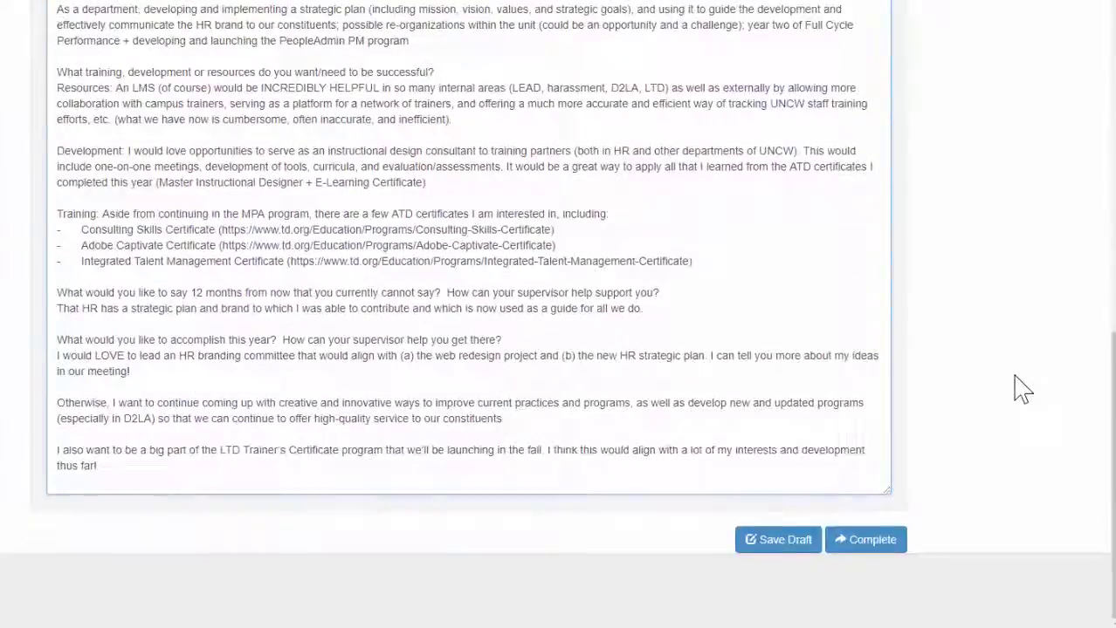
scroll(1018, 385, up, 15)
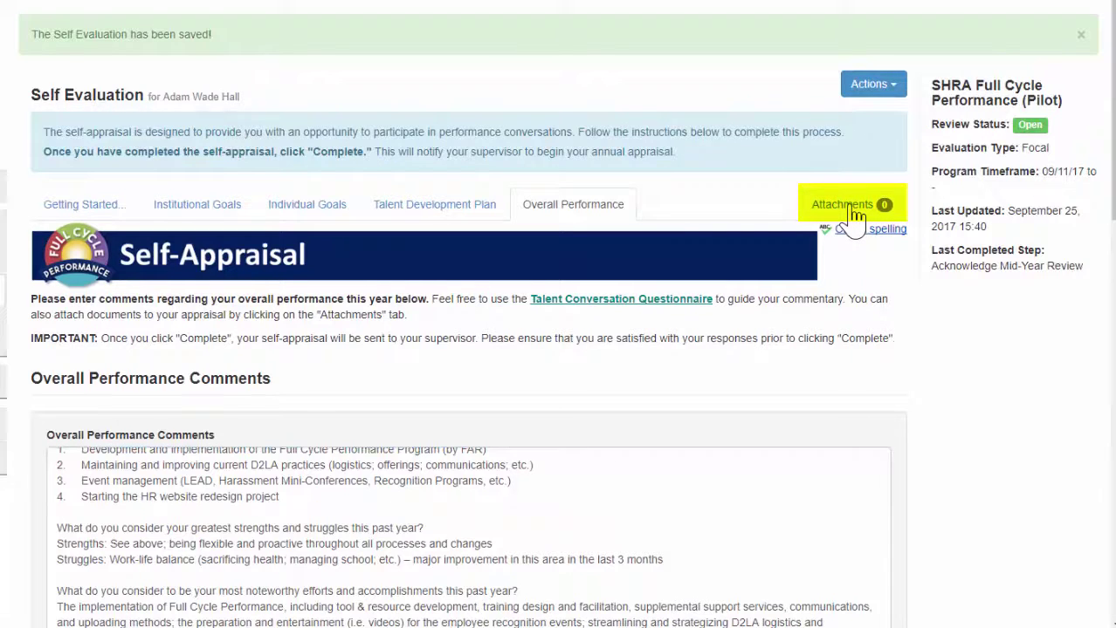
Step: Upload ImportantReport.pdf as an attachment named 'Important Report'
click(852, 209)
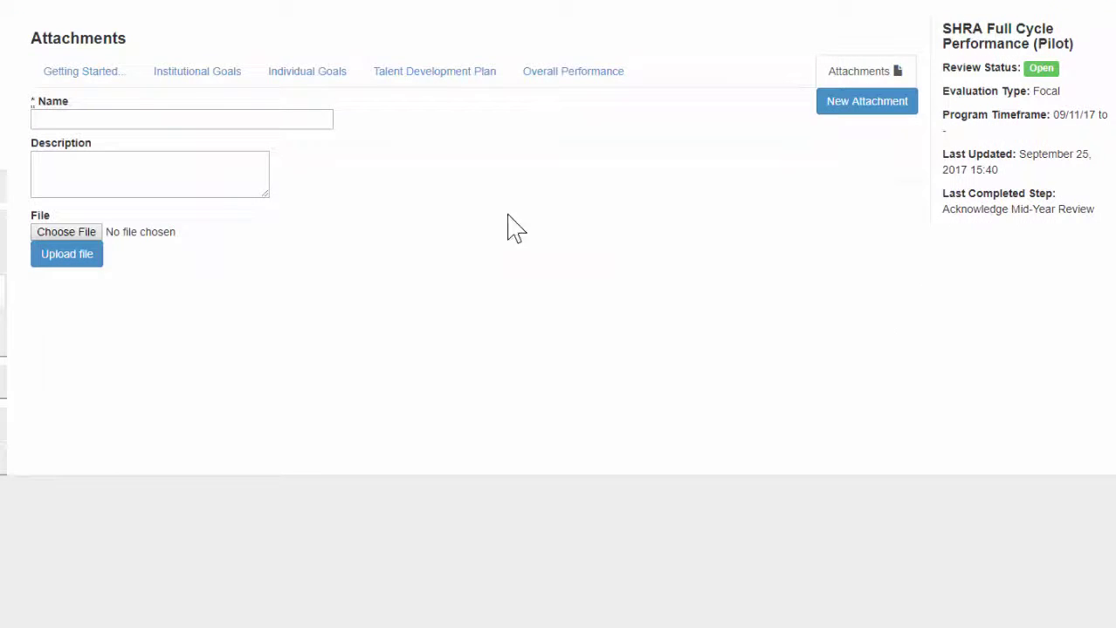
click(222, 120)
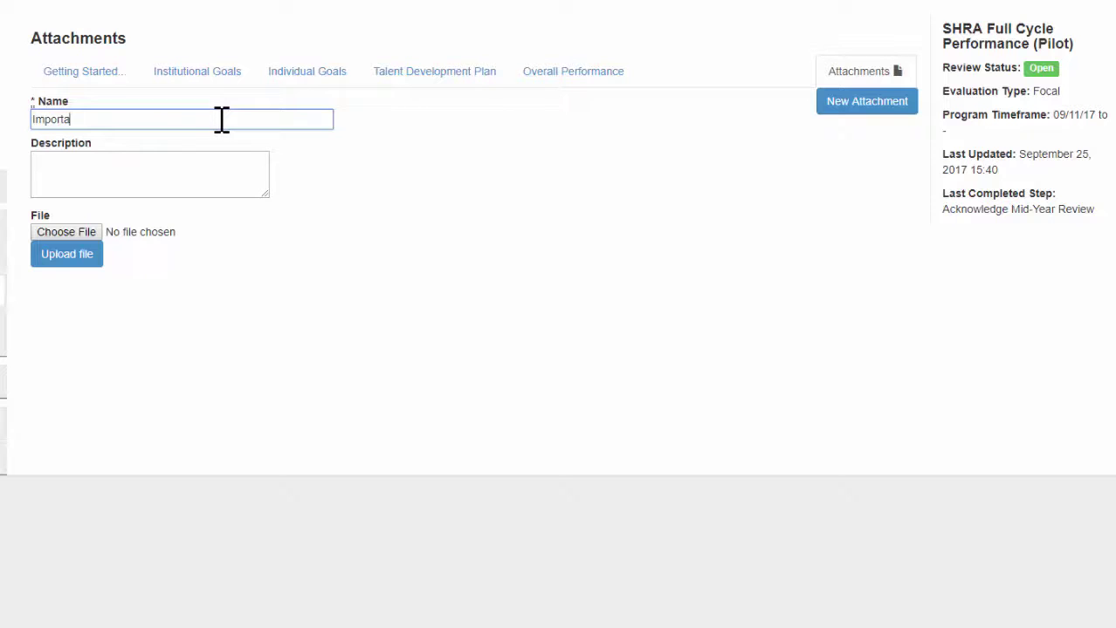
text(Important Report)
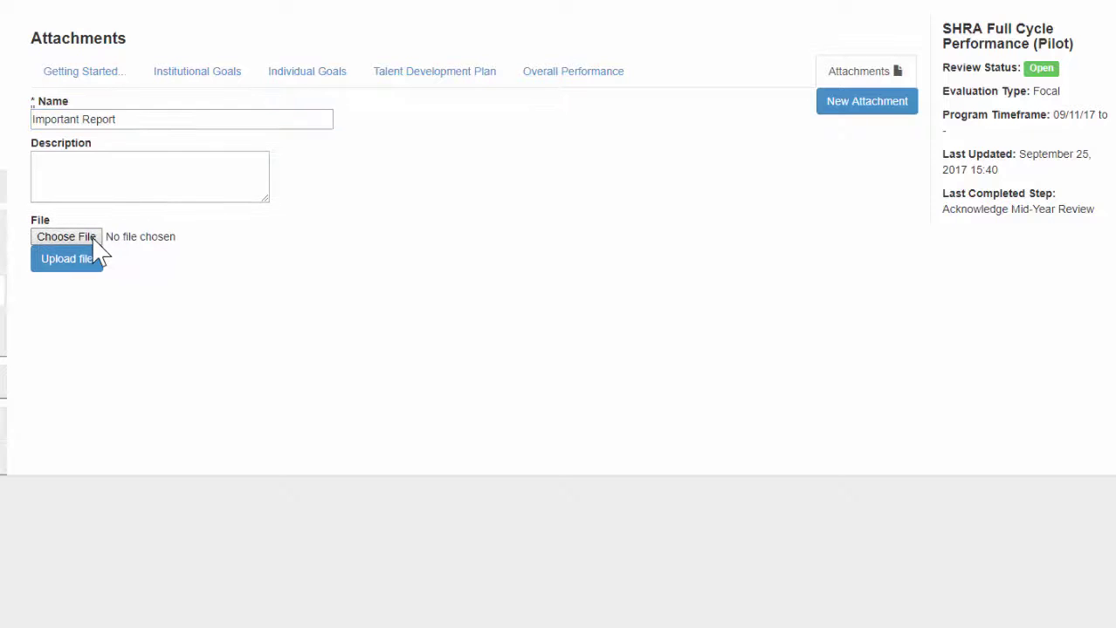
click(94, 242)
scroll(730, 125, down, 3)
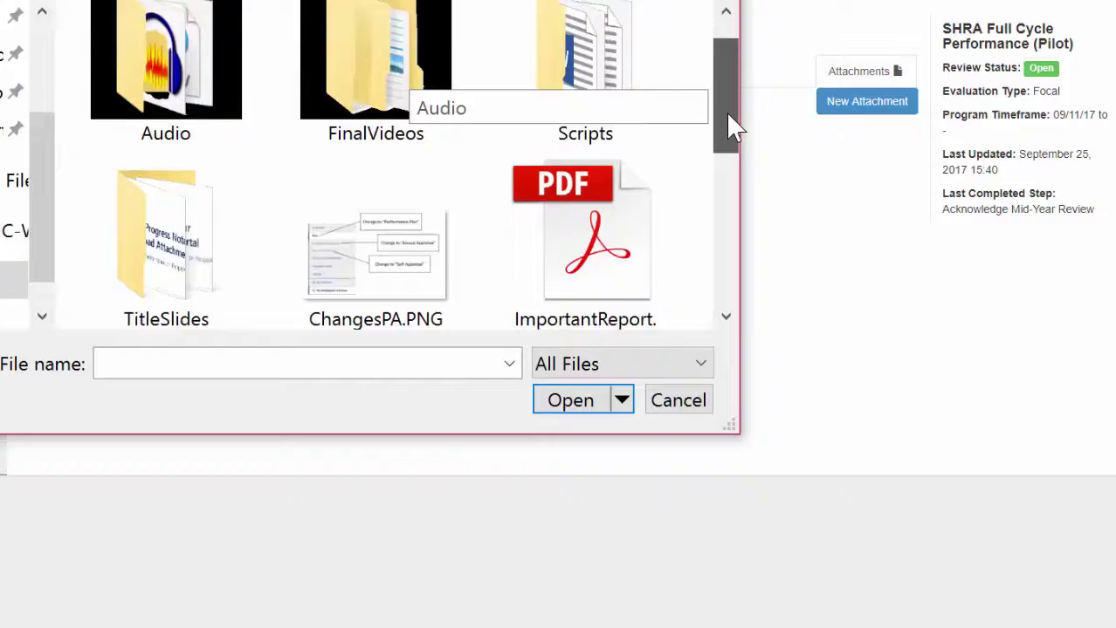
double_click(615, 181)
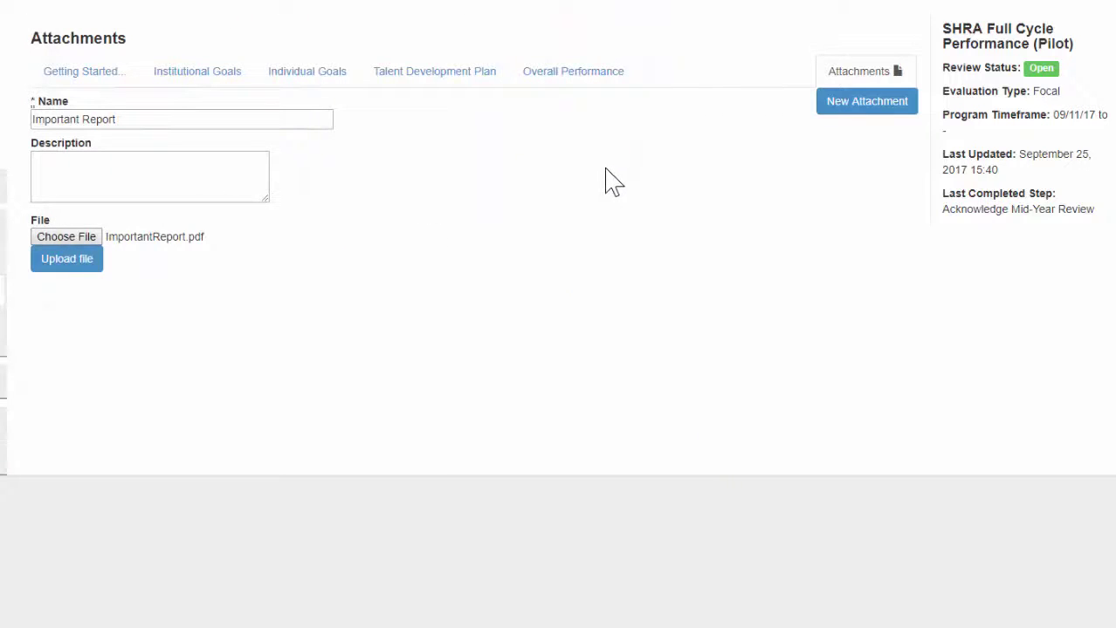
click(94, 259)
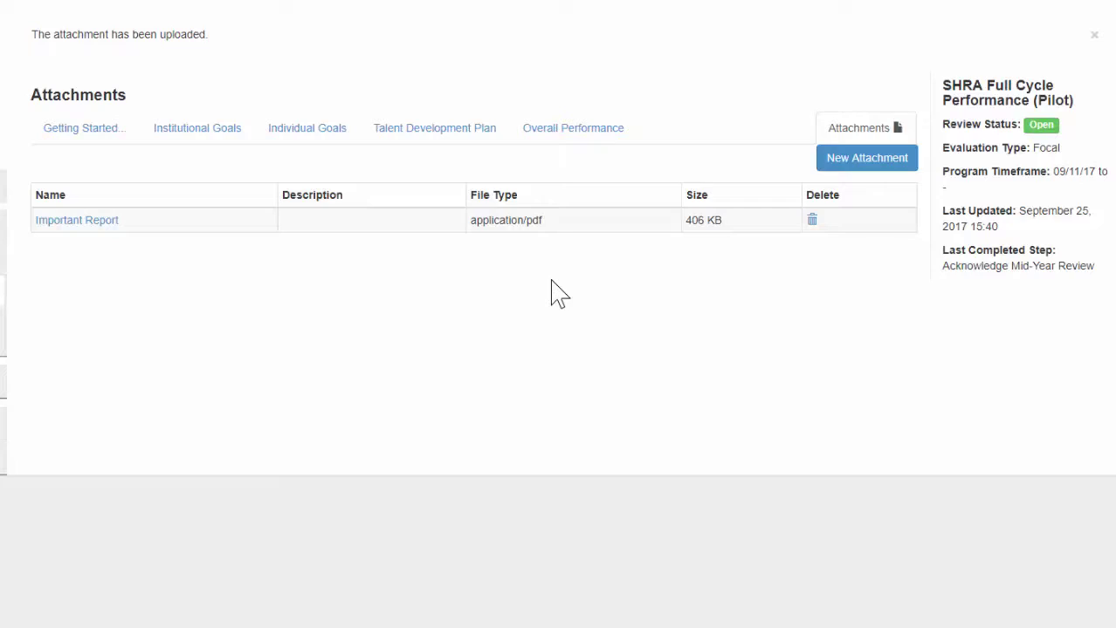
click(556, 132)
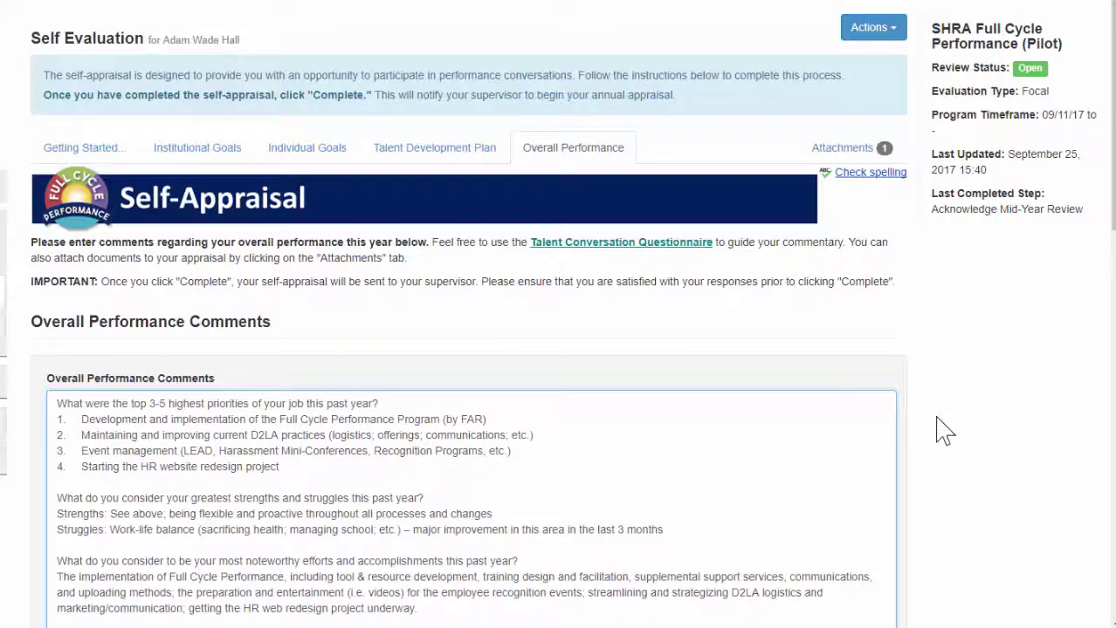
scroll(942, 430, down, 2)
scroll(940, 430, down, 1)
scroll(941, 431, up, 4)
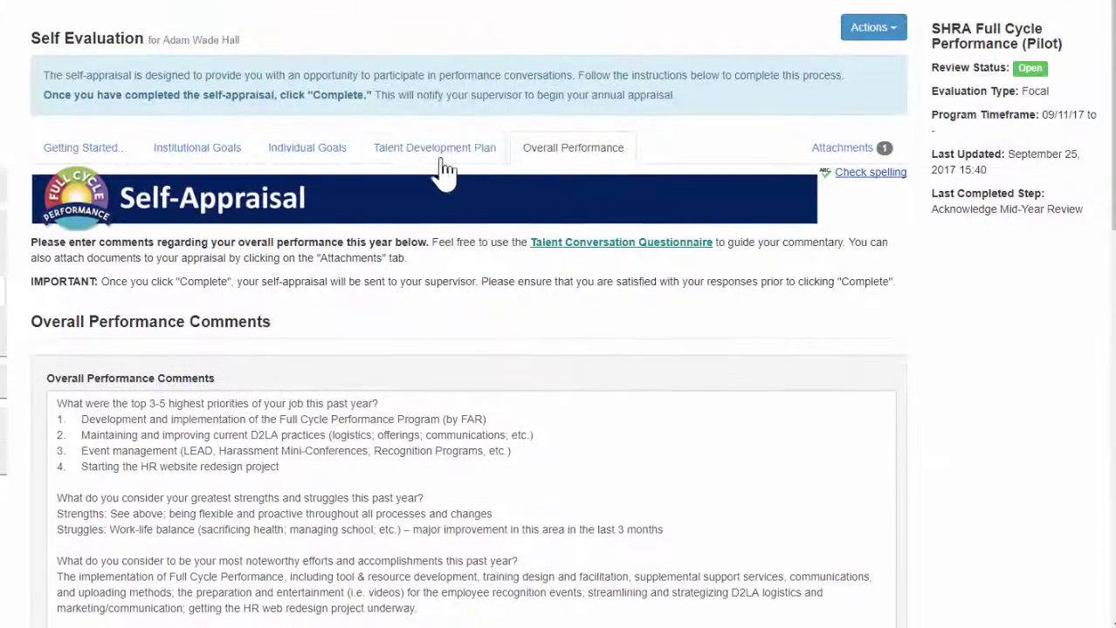
click(432, 155)
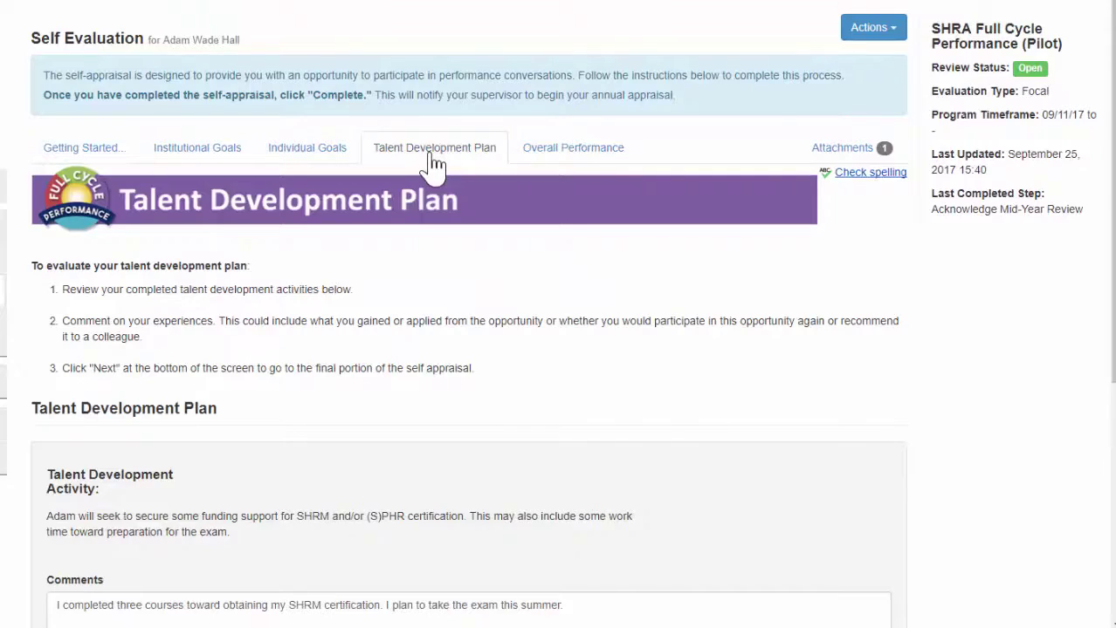
click(558, 154)
scroll(949, 360, down, 2)
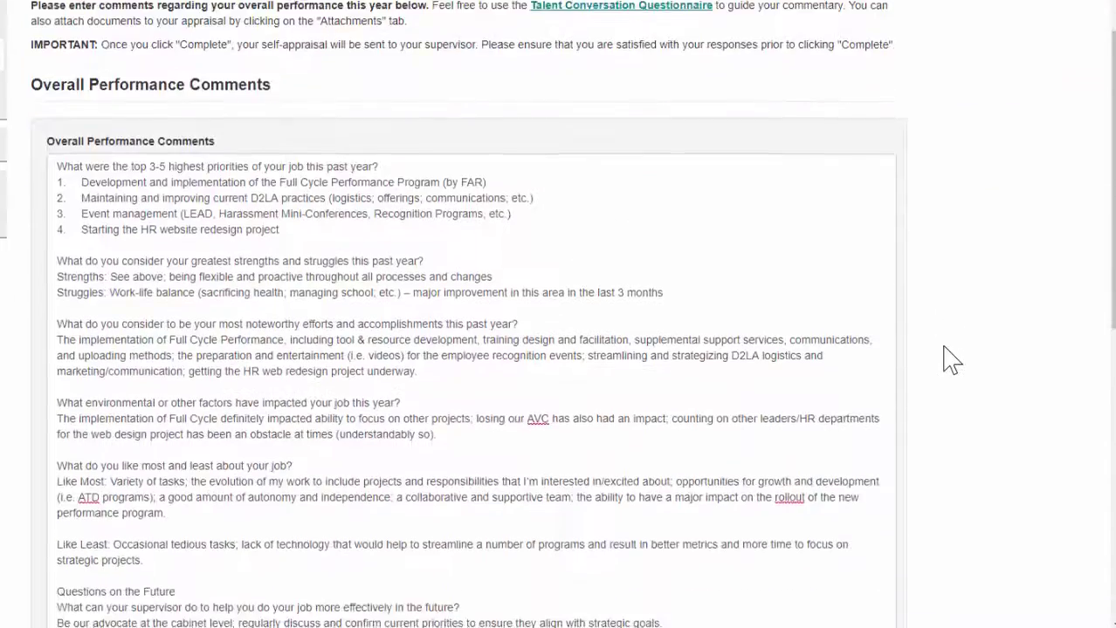
scroll(950, 360, down, 8)
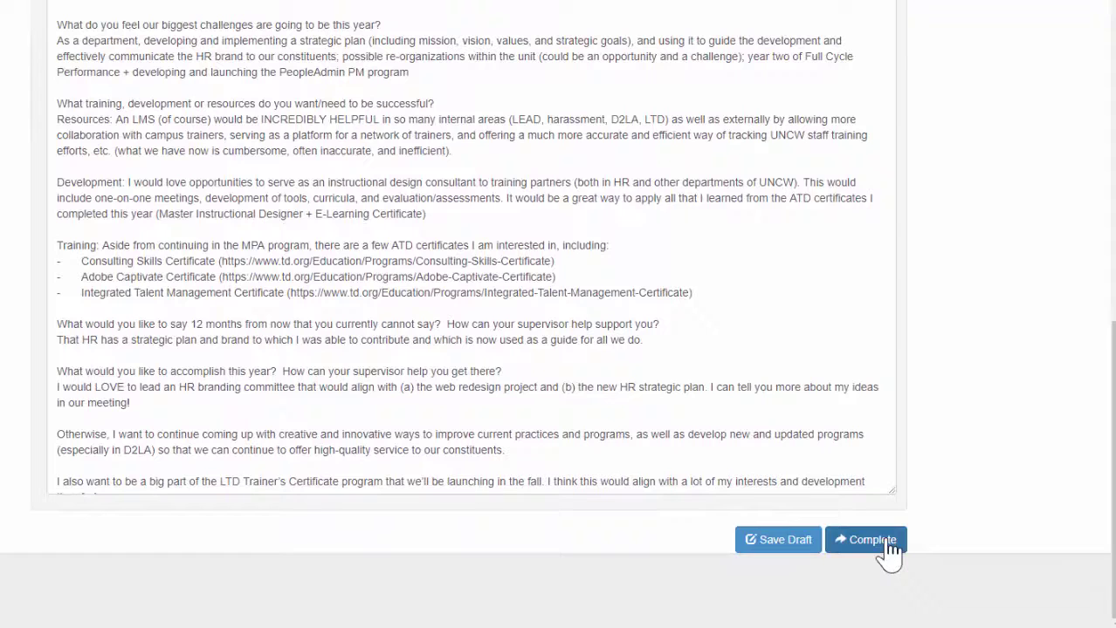